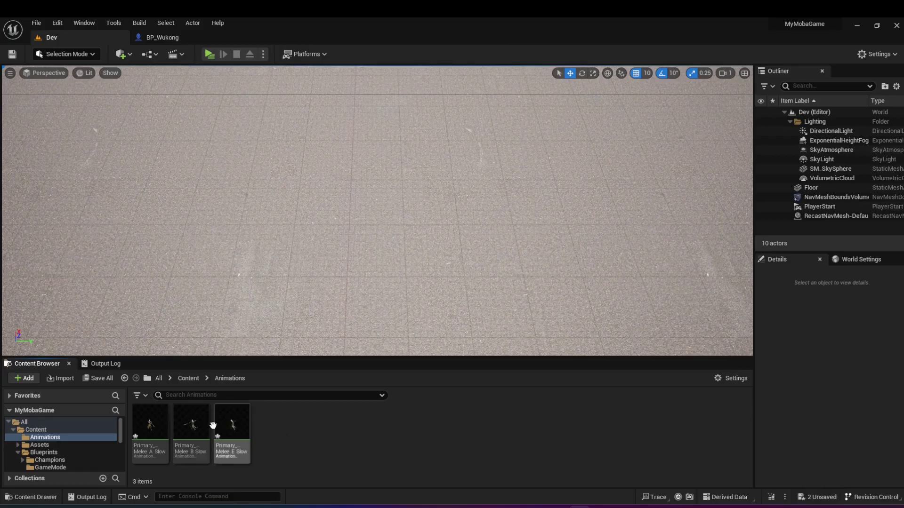
Create an animation montage from the Primary_Melee_A_Slow sequence in the Animations folder and name it AM_BasicAttack
mouse_move(152, 426)
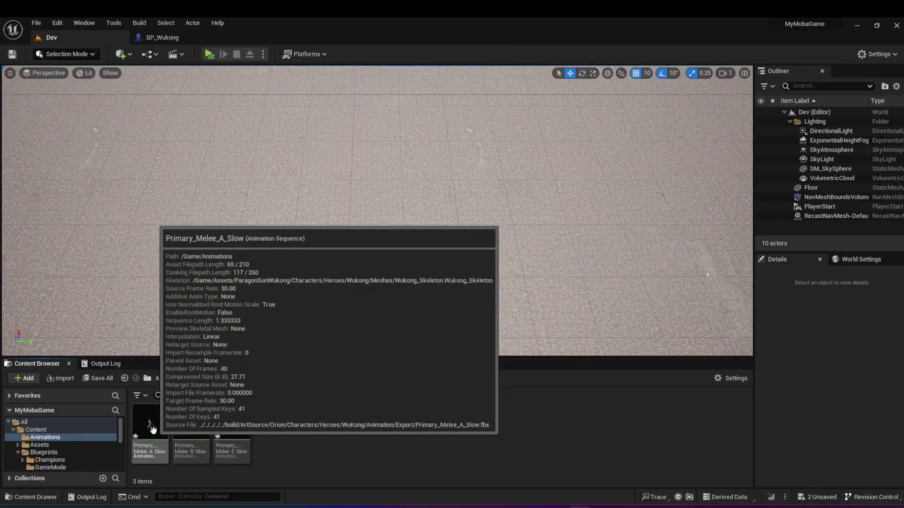
mouse_move(180, 421)
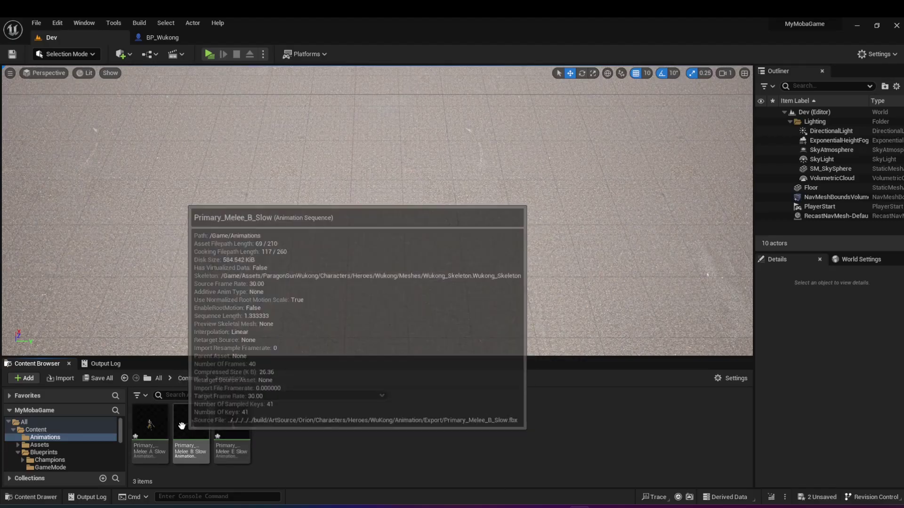
mouse_move(236, 433)
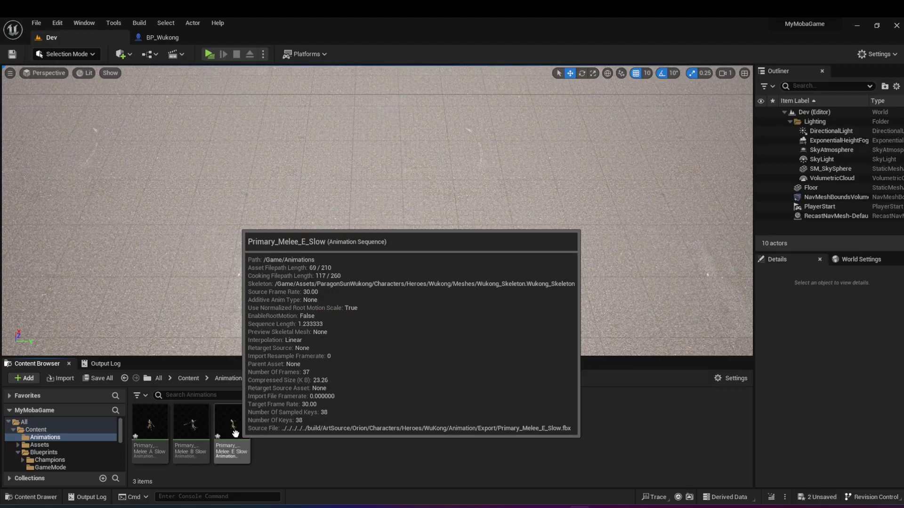
mouse_move(200, 438)
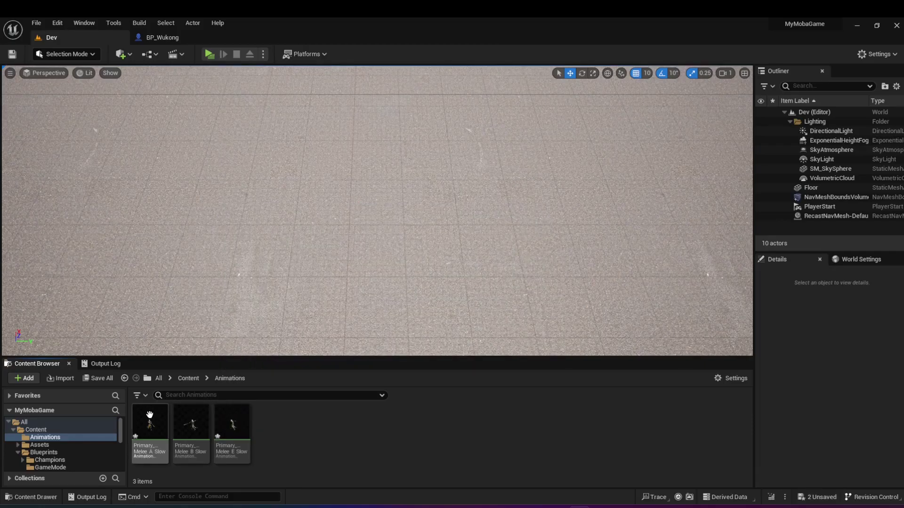
left_click(139, 427)
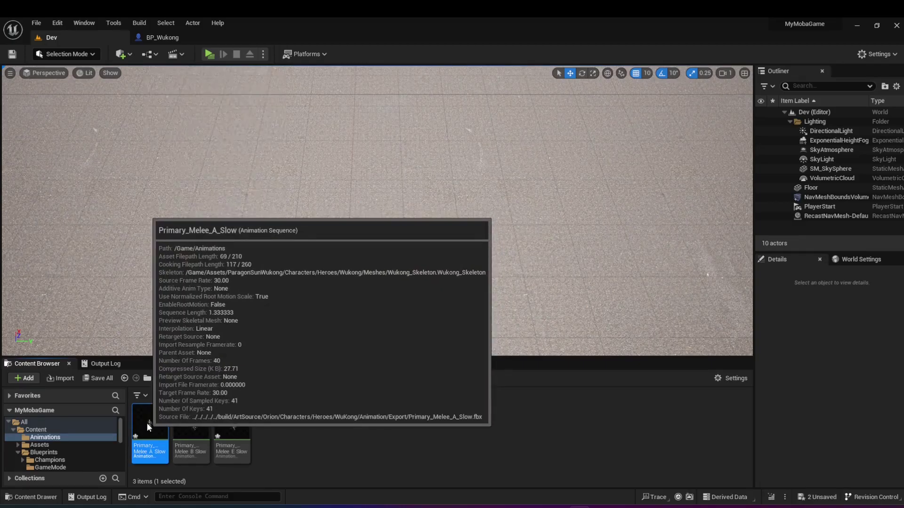
right_click(147, 422)
mouse_move(252, 150)
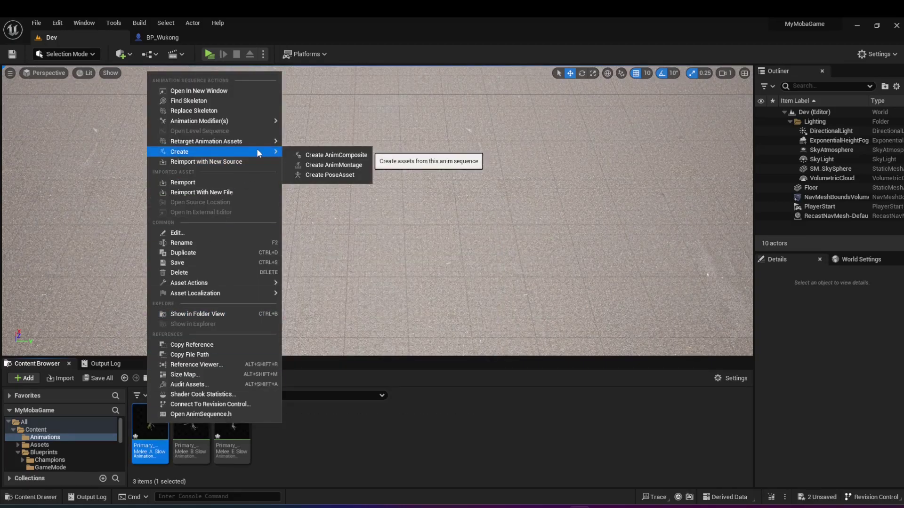
left_click(331, 166)
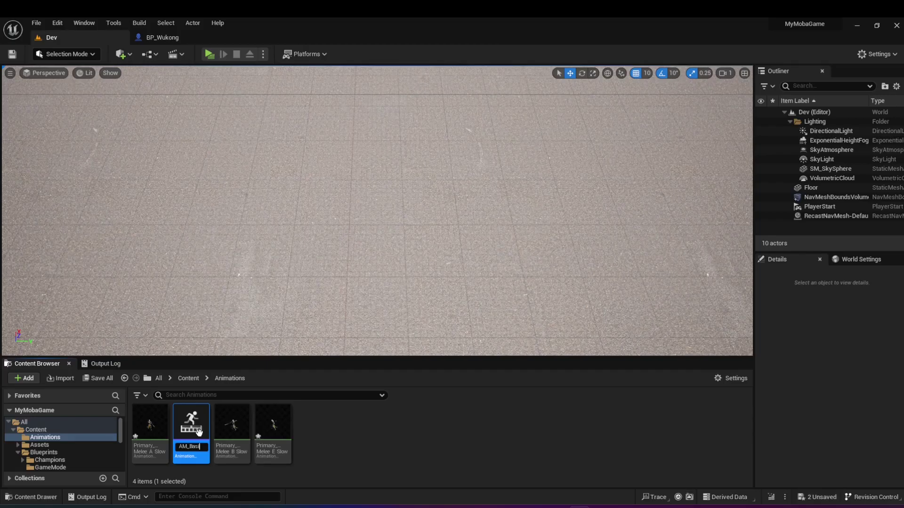
key("Return")
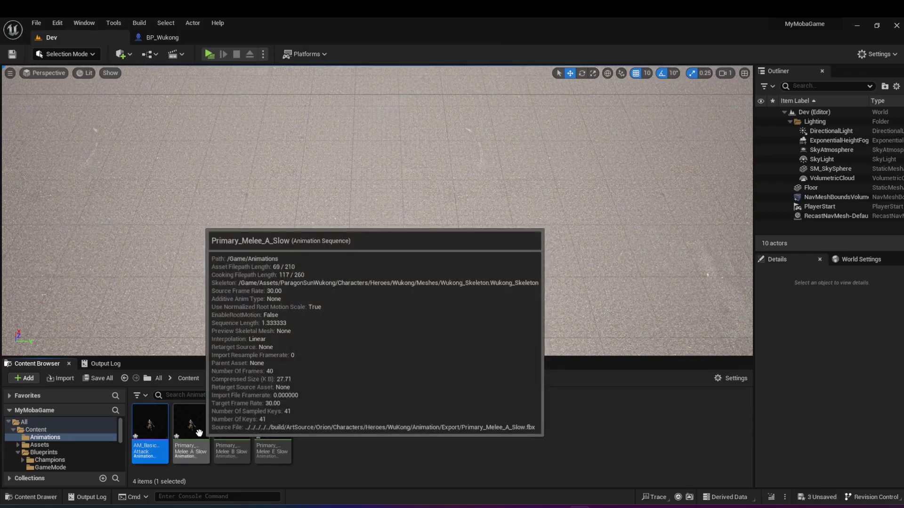
left_click(339, 430)
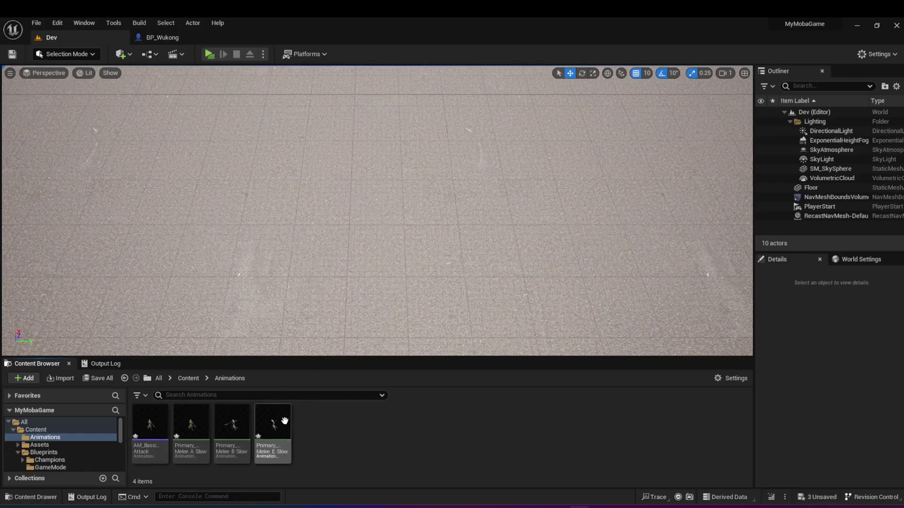
right_click(351, 427)
mouse_move(436, 239)
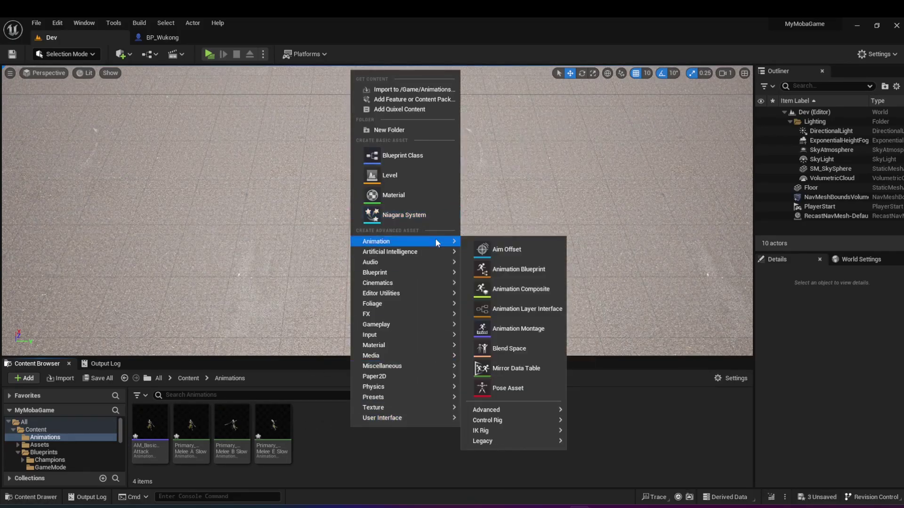
left_click(531, 331)
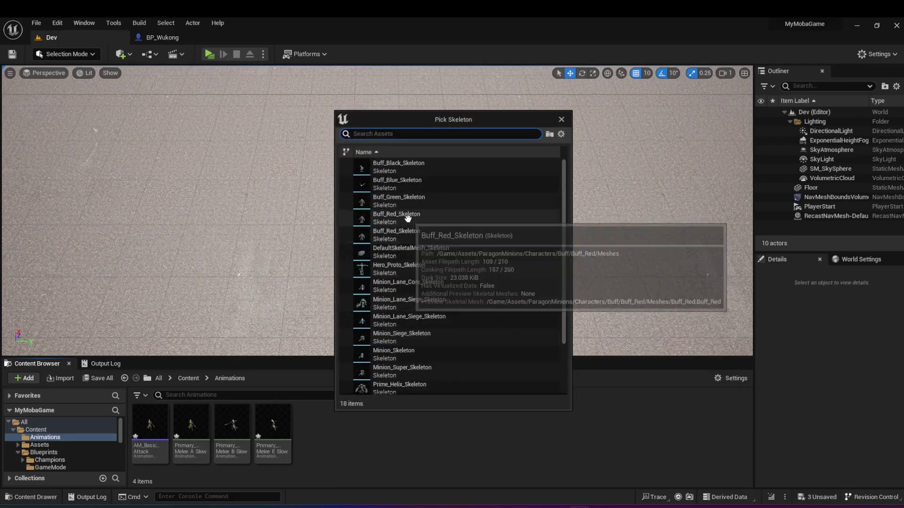
scroll(408, 218, "down", 4)
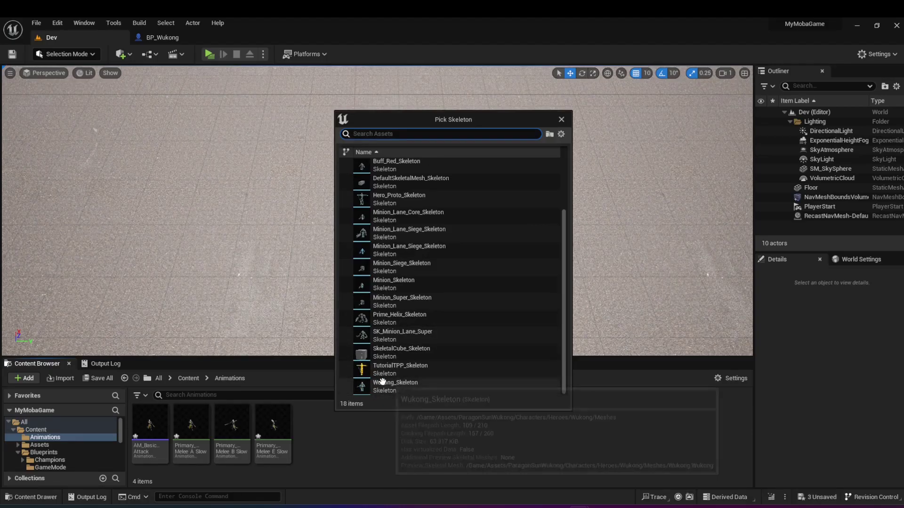
left_click(561, 120)
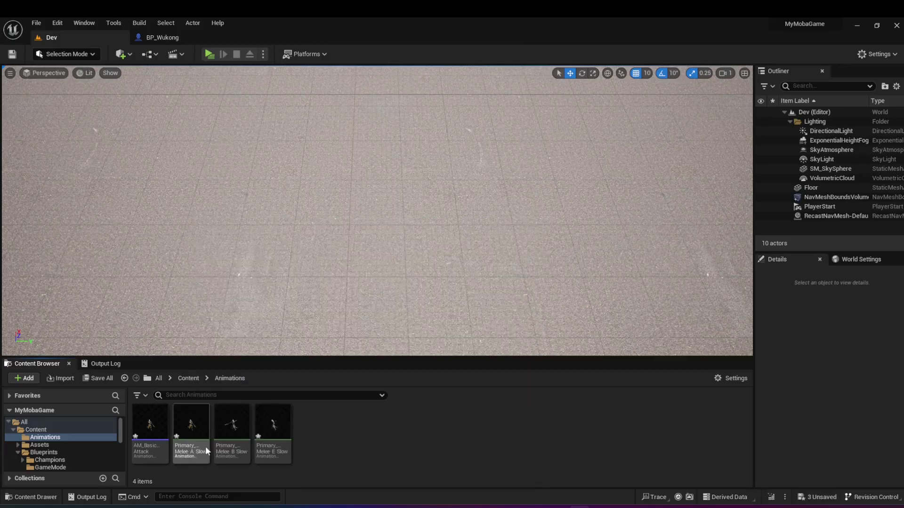
Open the AM_BasicAttack montage and preview its attack animation by playing it and scrubbing through the timeline
mouse_move(186, 425)
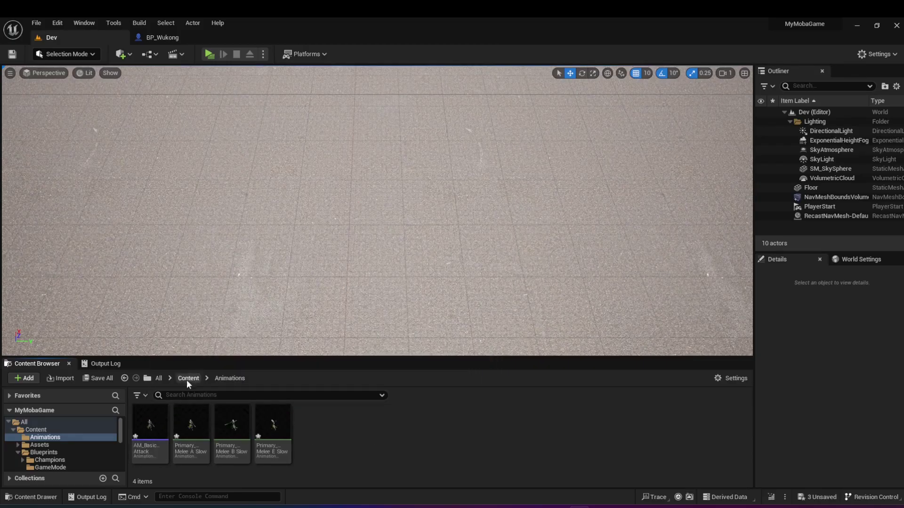
double_click(149, 425)
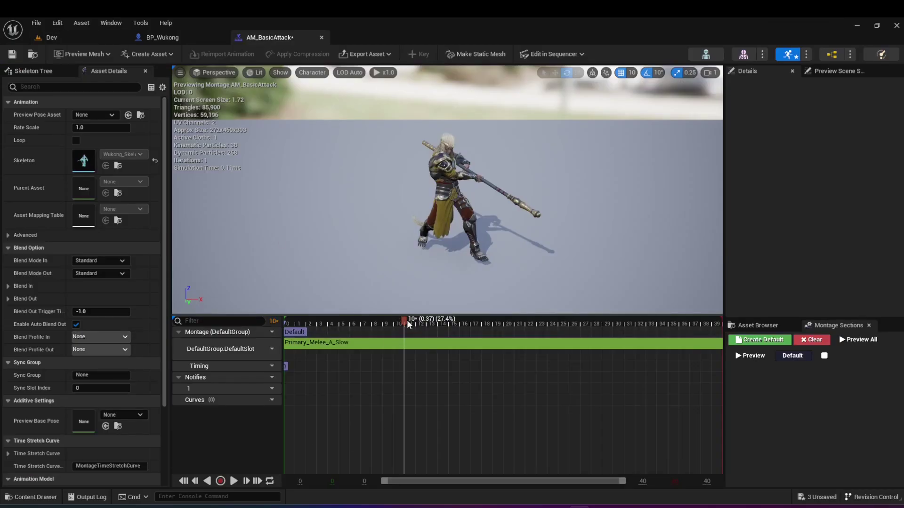
left_click_drag(406, 320, 291, 368)
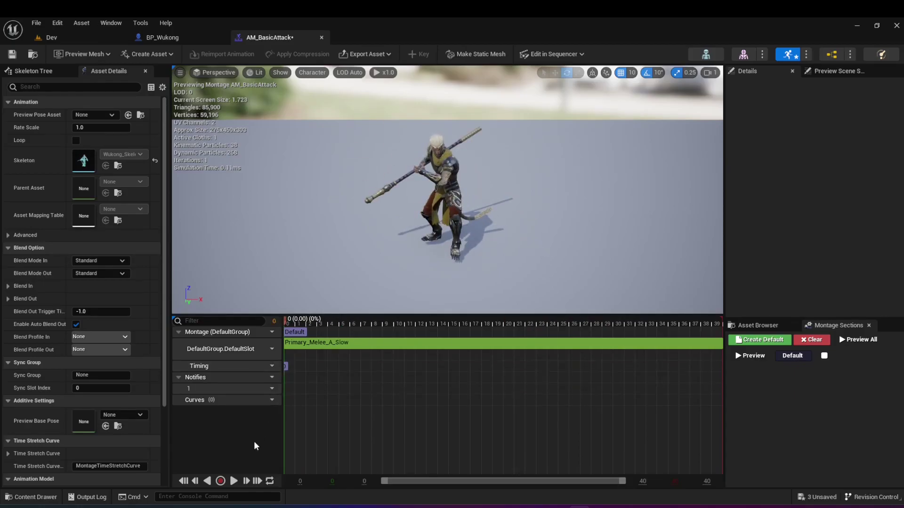
left_click(234, 481)
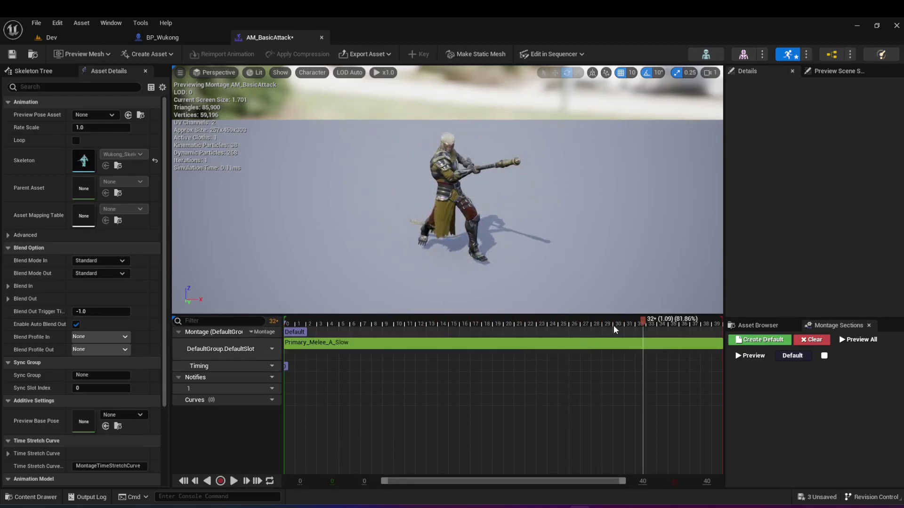
left_click_drag(643, 320, 511, 384)
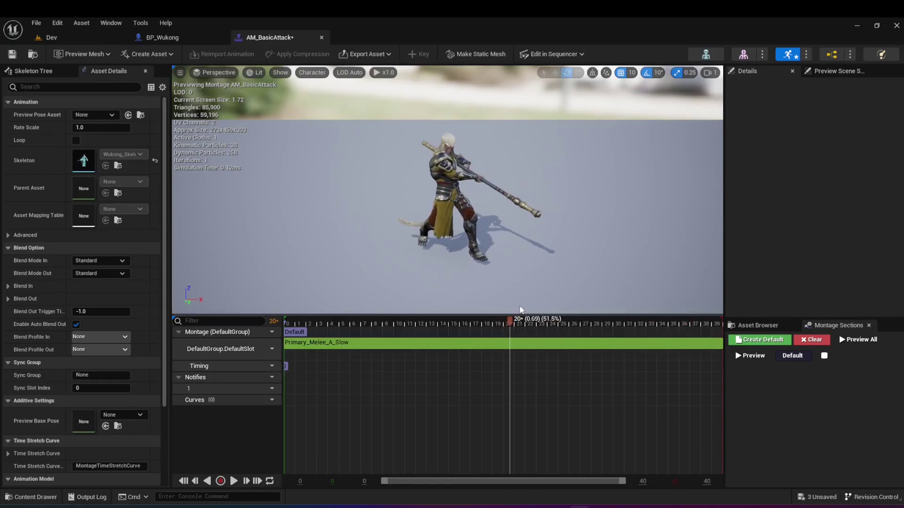
left_click_drag(507, 321, 496, 324)
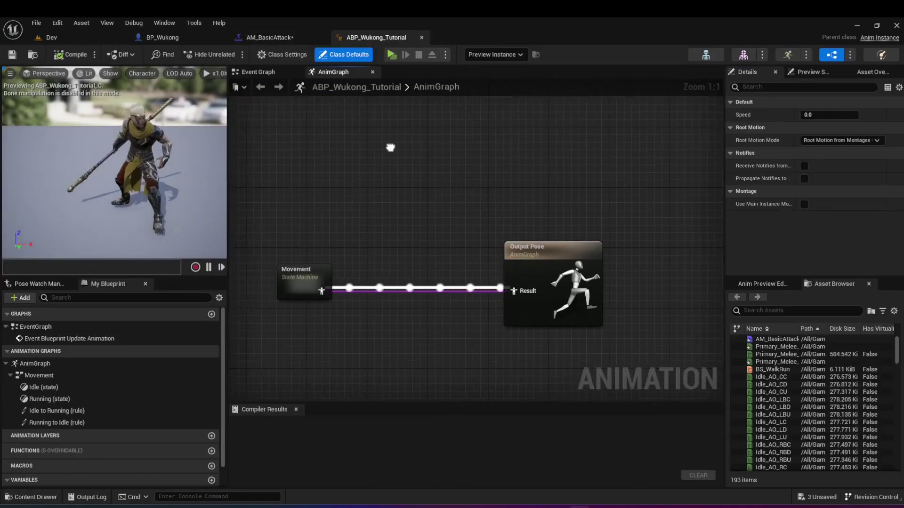
Add a Slot 'DefaultSlot' node to the AnimGraph of ABP_Wukong_Tutorial, placing it between the Movement state machine and Output Pose
right_click_drag(391, 147, 402, 188)
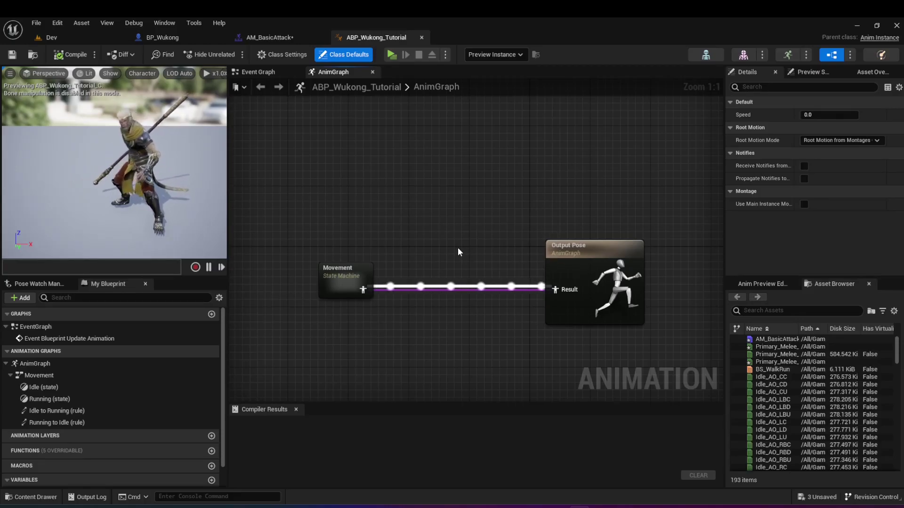
right_click(438, 244)
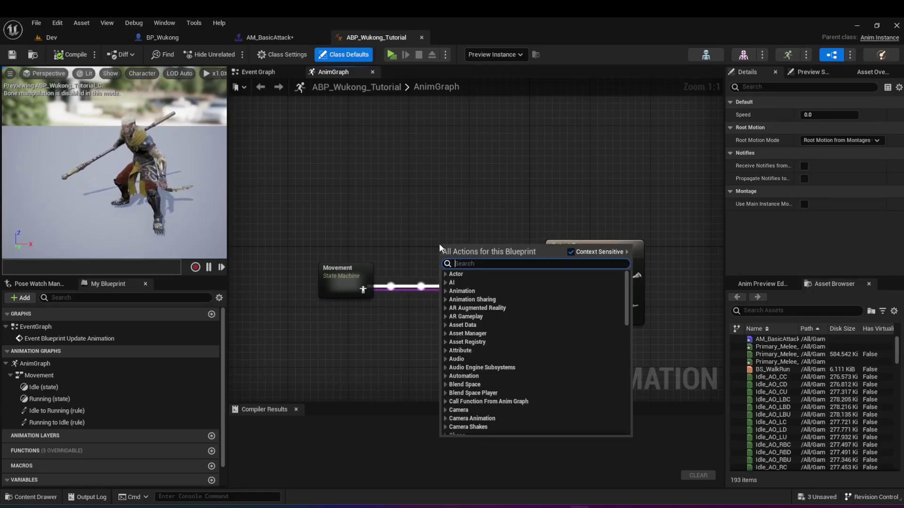
type("default")
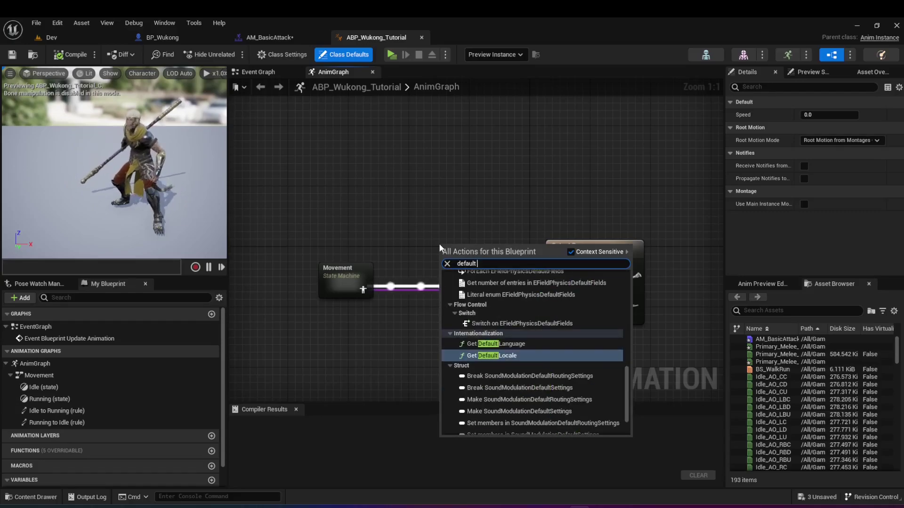
type(" slot")
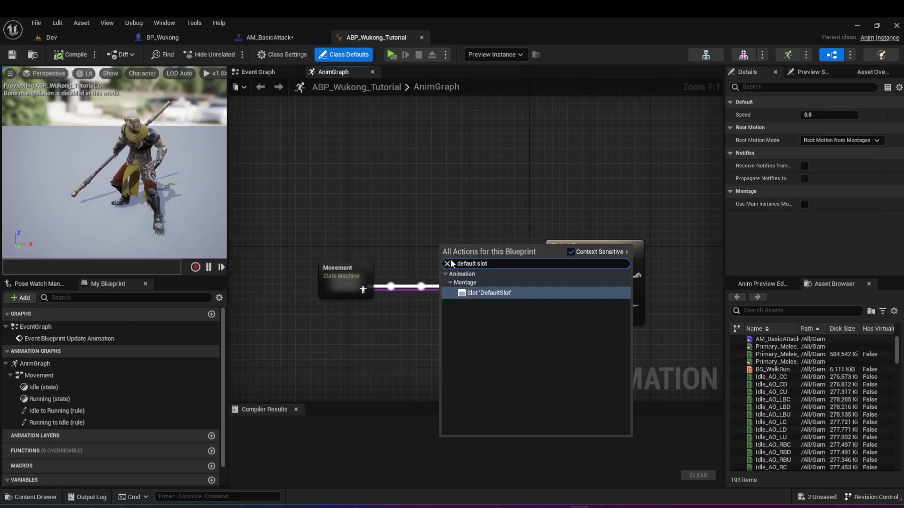
left_click(485, 294)
left_click_drag(477, 245, 462, 238)
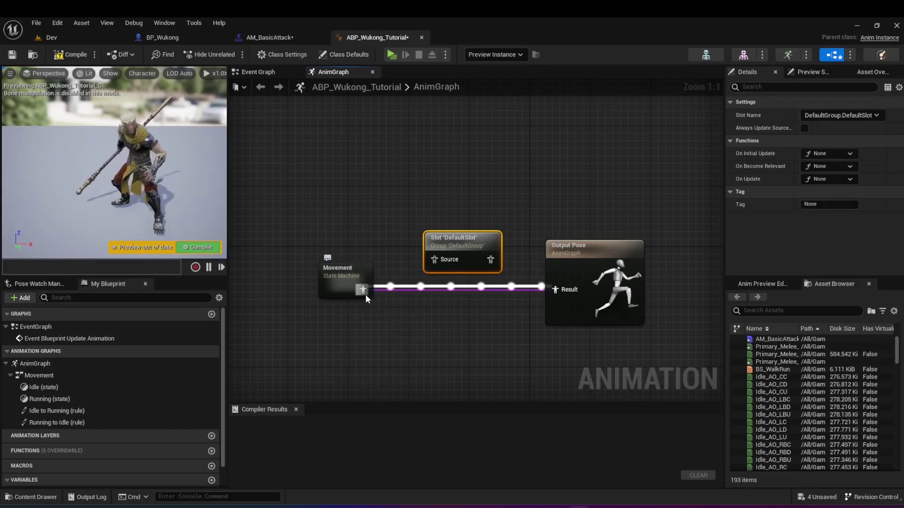
Route the Movement state machine through the DefaultSlot node into Output Pose, align the slot node with them, and compile the animation blueprint
left_click_drag(363, 289, 469, 252)
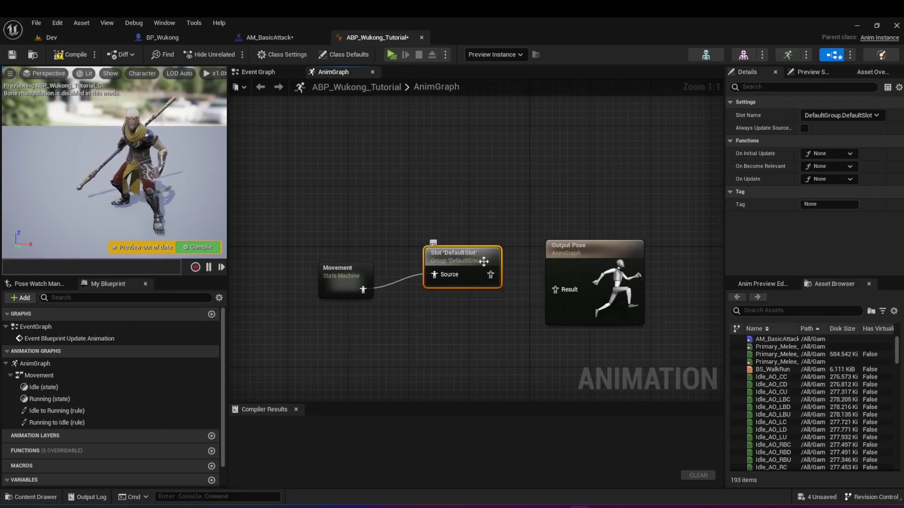
left_click_drag(491, 275, 555, 290)
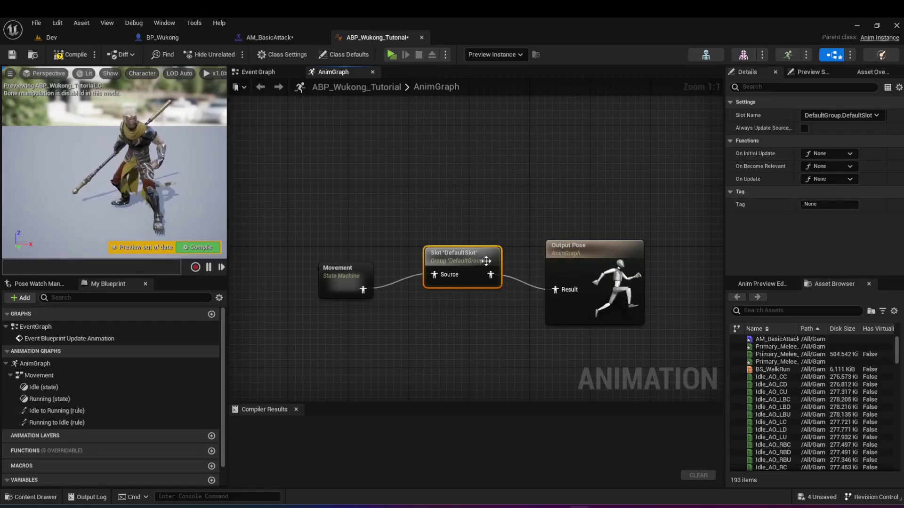
left_click_drag(476, 260, 476, 275)
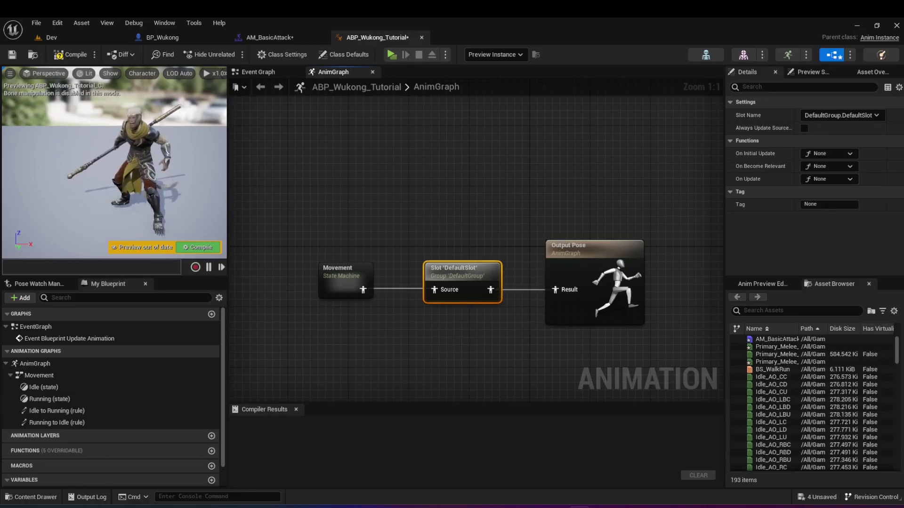
left_click(85, 55)
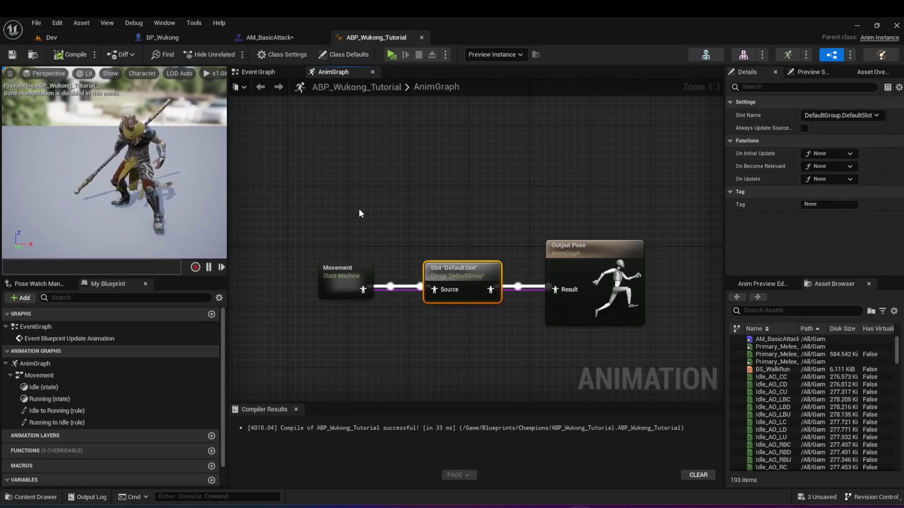
left_click(405, 263)
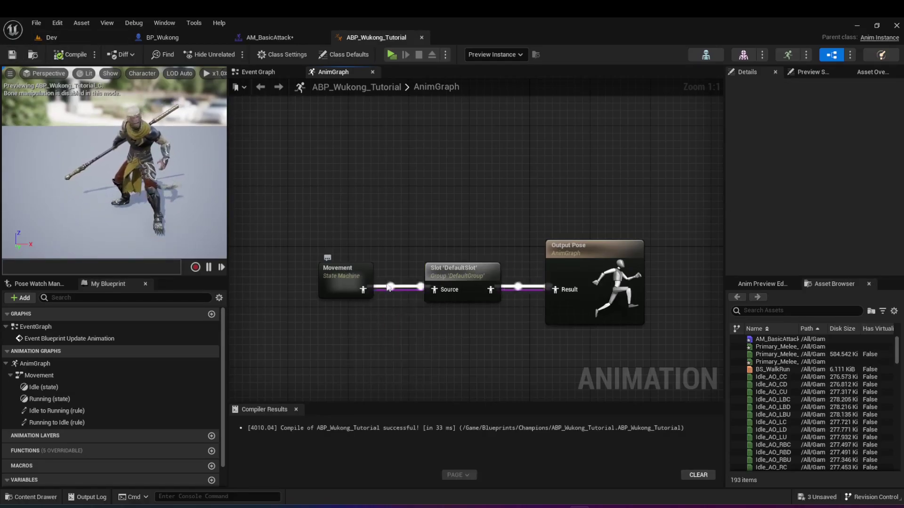
left_click(344, 275)
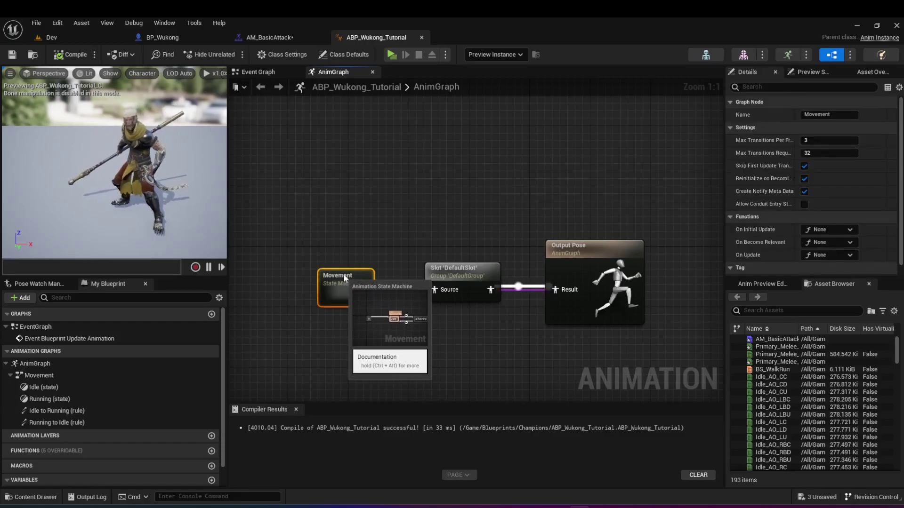
left_click(475, 280)
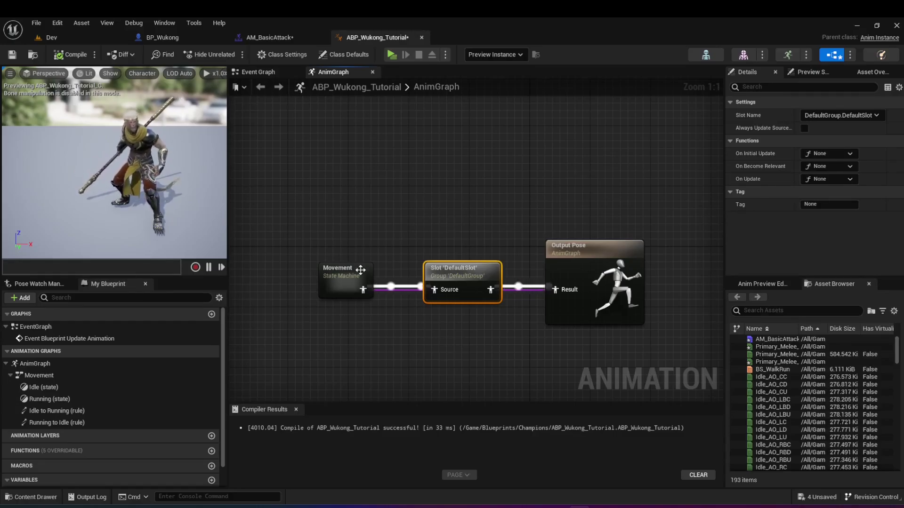
left_click(391, 301)
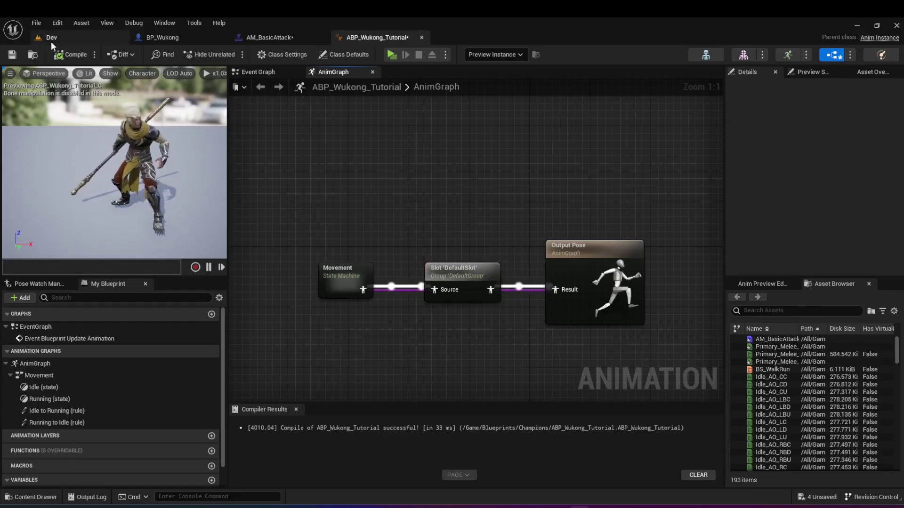
Save the AM_BasicAttack montage and add a Q keyboard event to the Event Graph of BP_Wukong
left_click(251, 38)
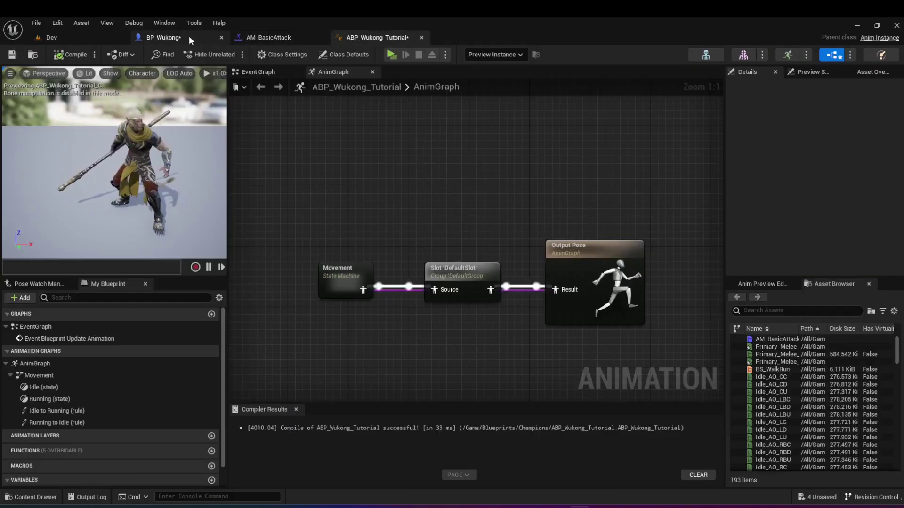
left_click(185, 37)
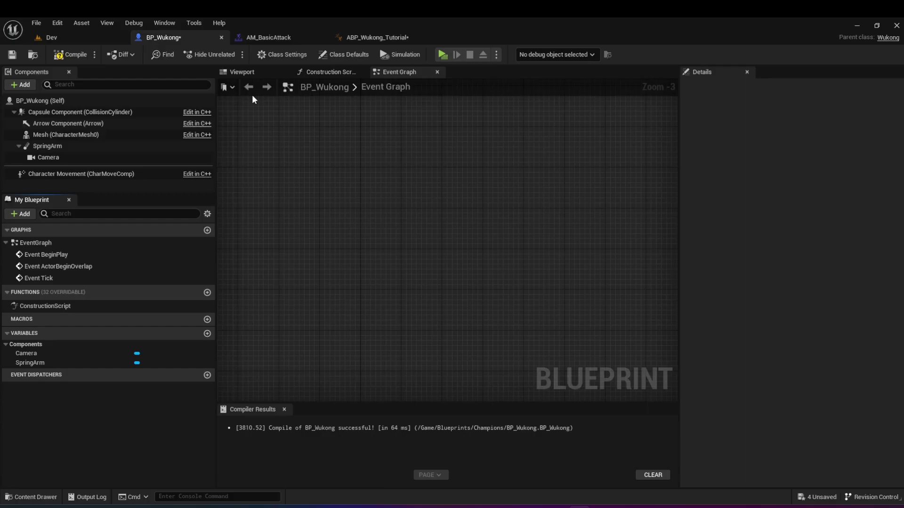
right_click(311, 233)
type("q")
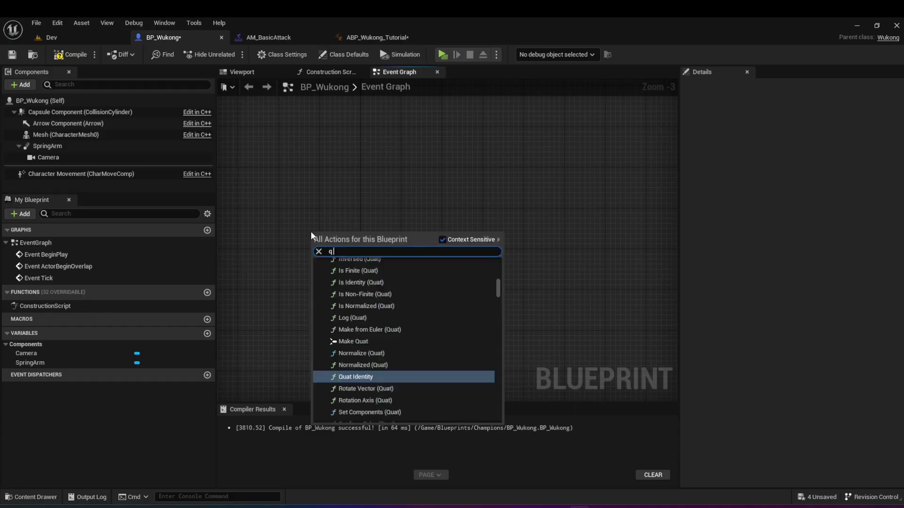
type(" keyboard")
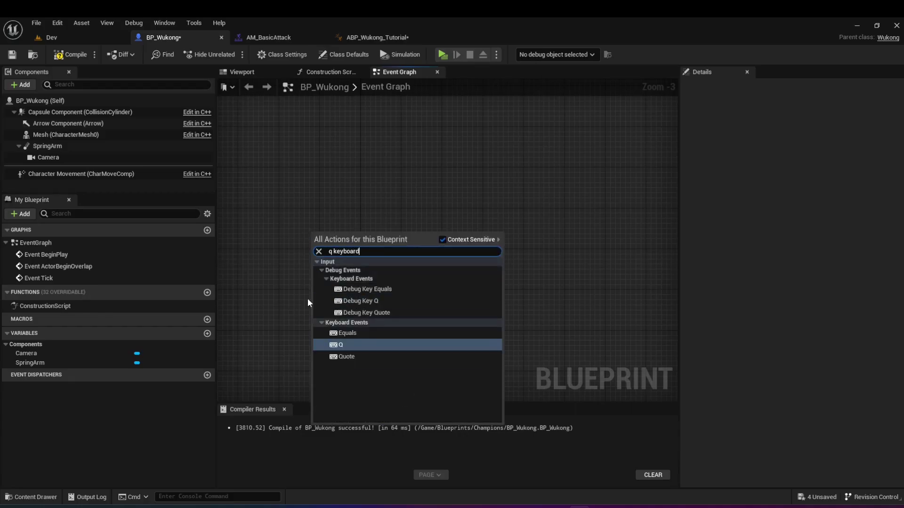
left_click(348, 344)
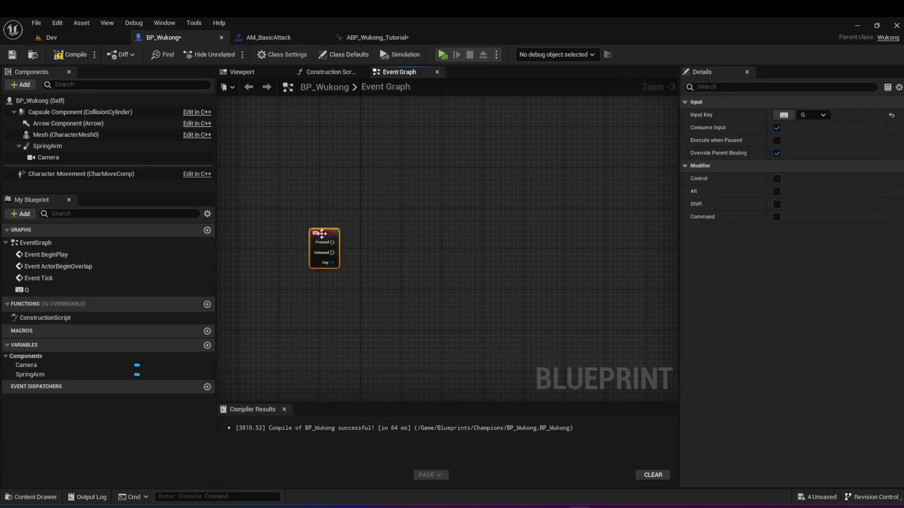
scroll(322, 237, "up", 3)
right_click_drag(412, 235, 396, 211)
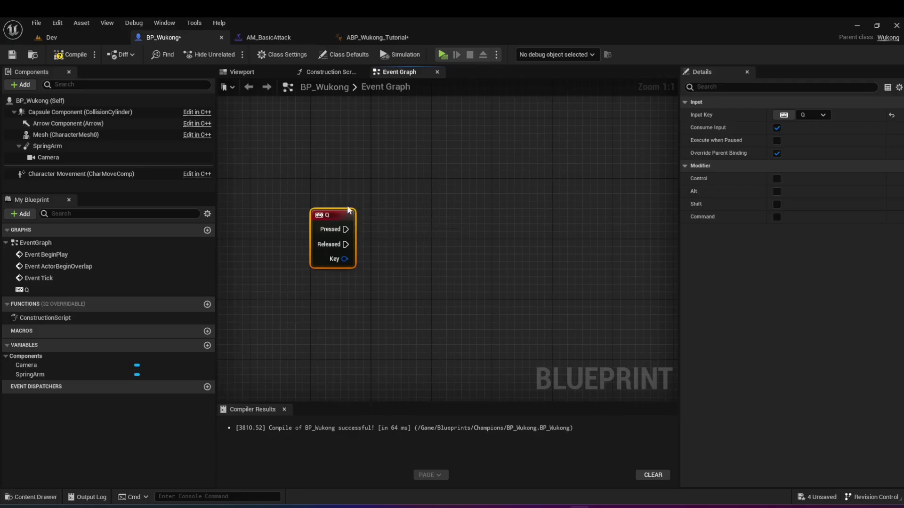
left_click_drag(341, 210, 333, 211)
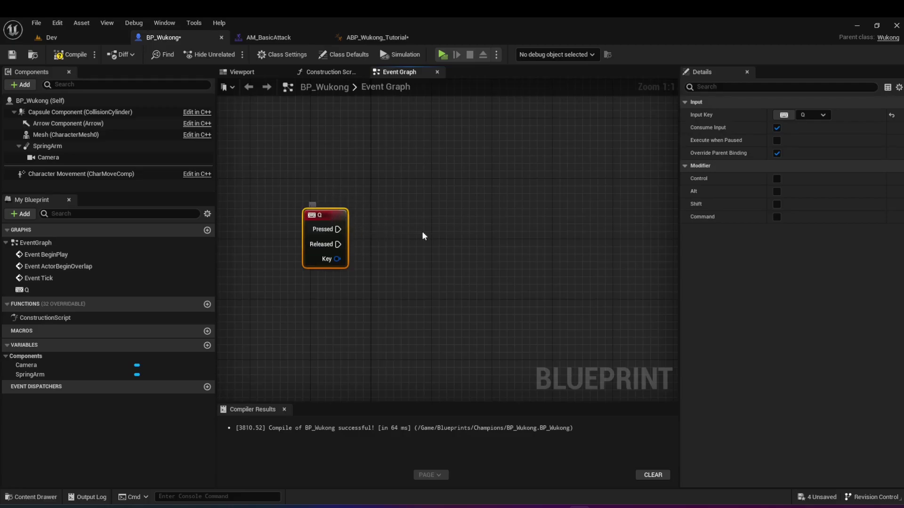
Add a Play Montage node beside the Q event and connect Q's Pressed output to its execution input
right_click(450, 224)
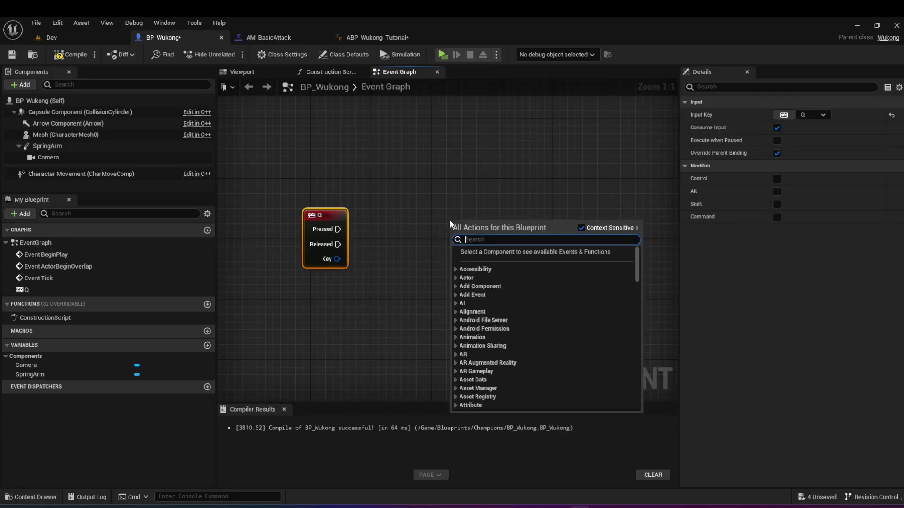
type("play montag")
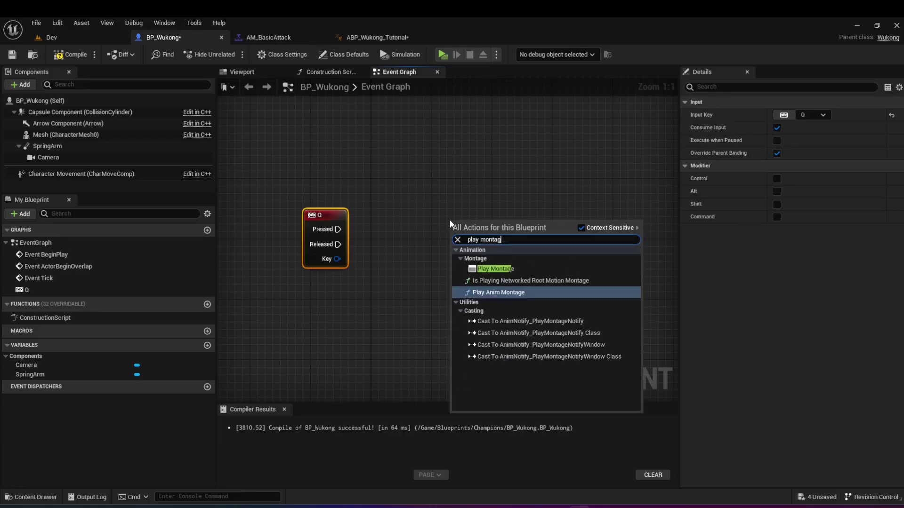
type("e")
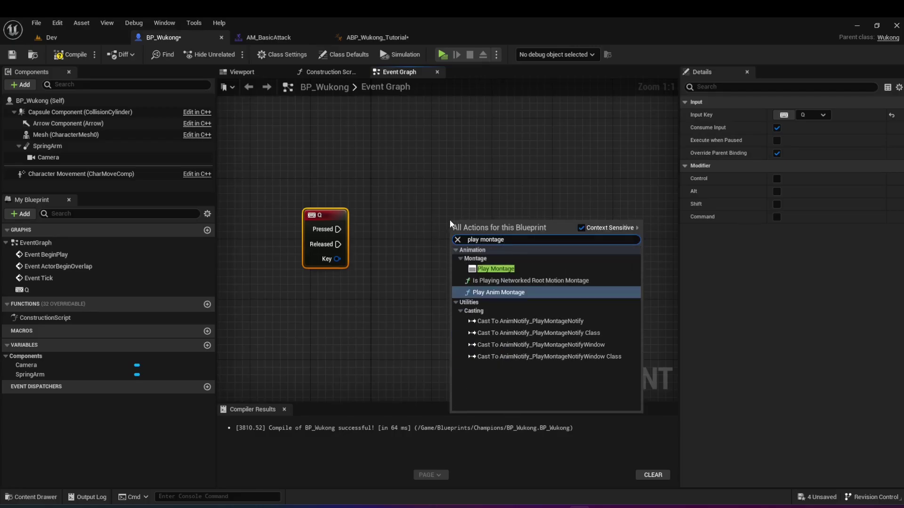
left_click(494, 268)
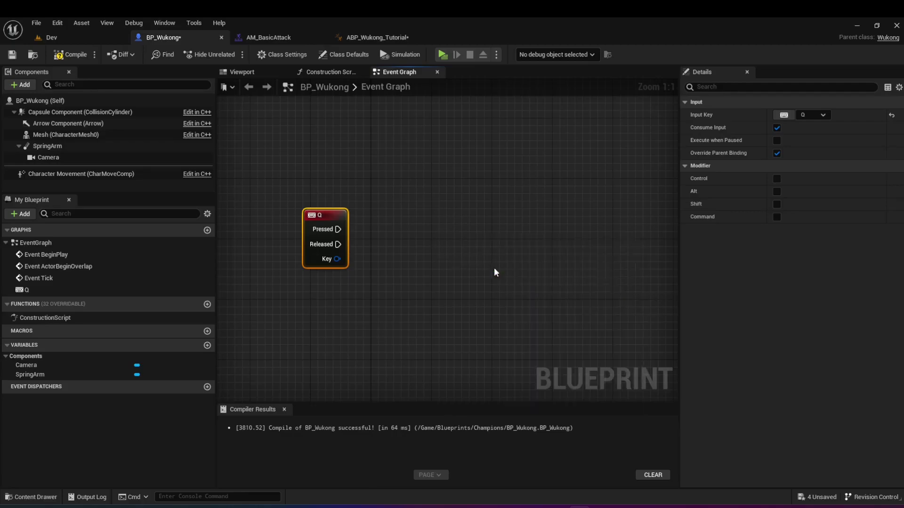
left_click_drag(492, 217, 486, 210)
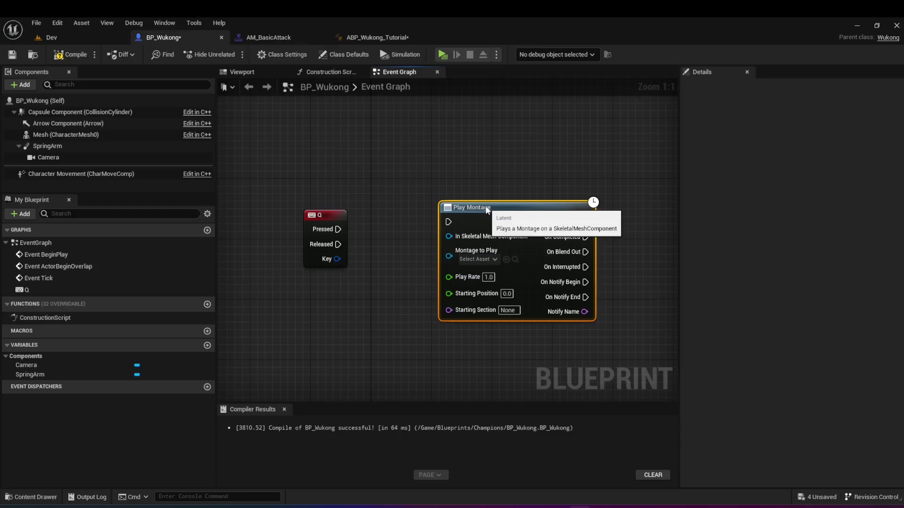
right_click_drag(434, 174, 426, 174)
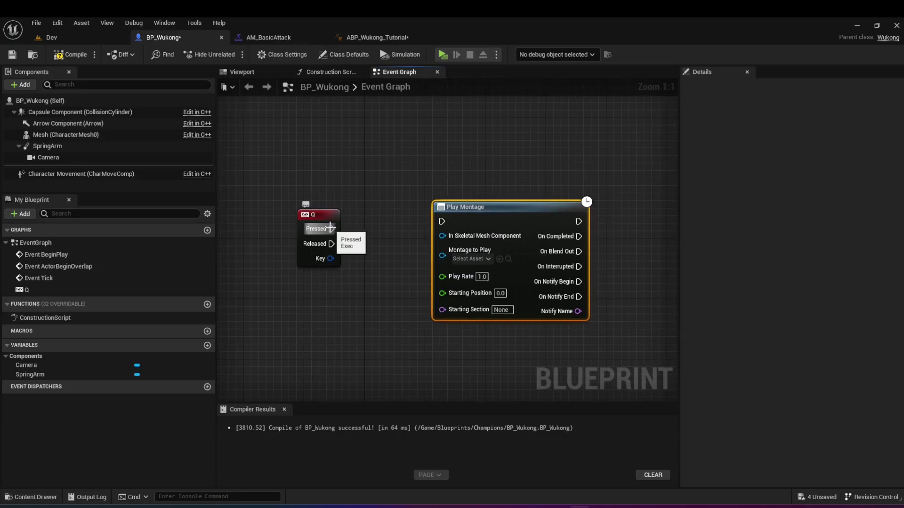
left_click_drag(330, 229, 493, 215)
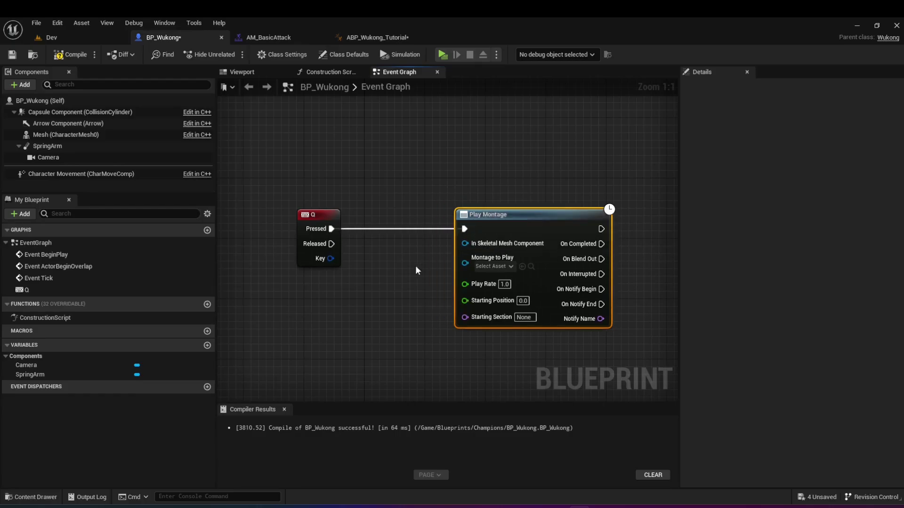
right_click_drag(415, 271, 371, 250)
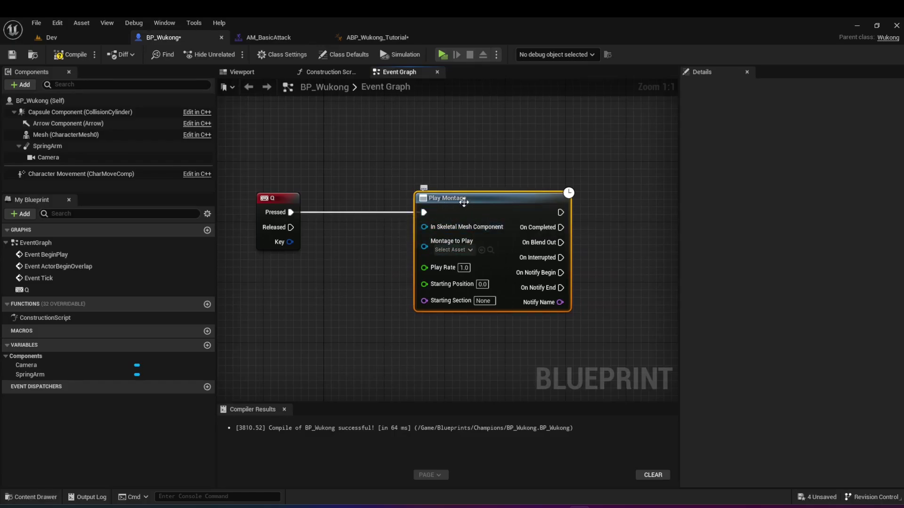
left_click_drag(464, 202, 472, 202)
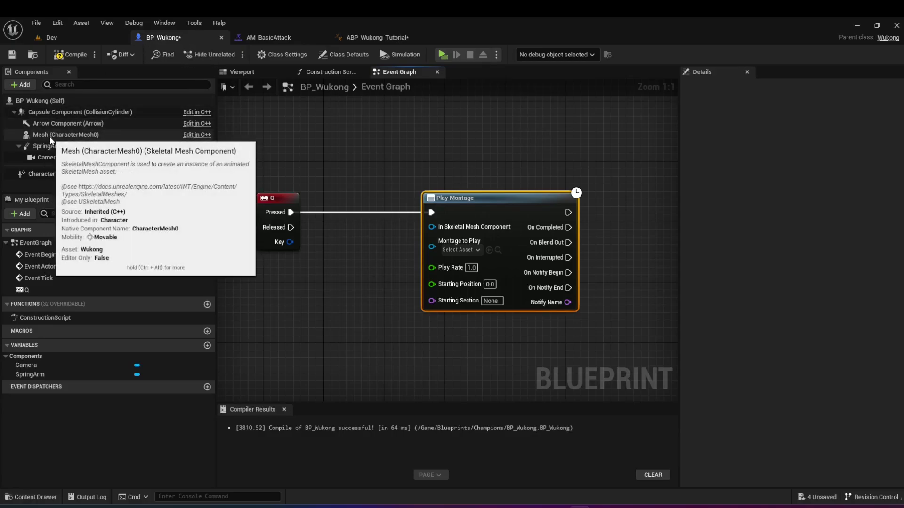
Feed the character's Mesh into In Skeletal Mesh Component on Play Montage and choose AM_BasicAttack as the Montage to Play
left_click_drag(49, 136, 440, 231)
left_click_drag(310, 277, 295, 271)
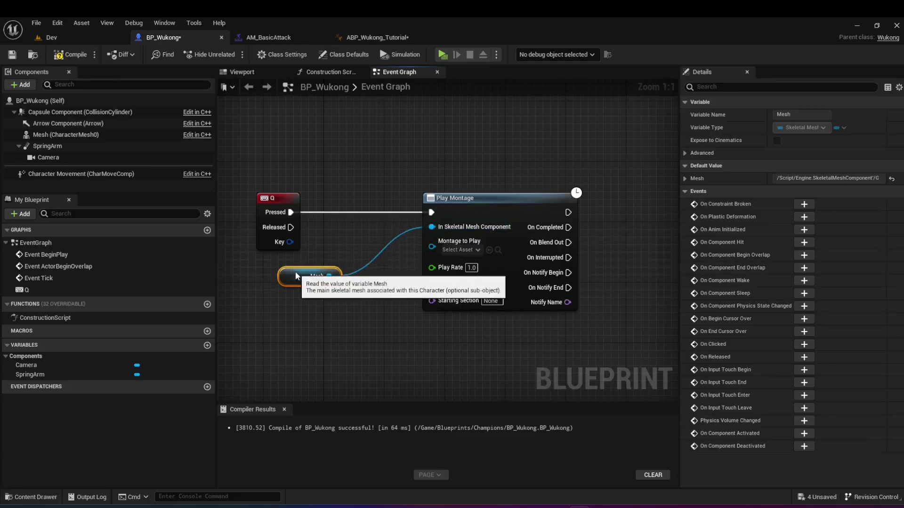
left_click(376, 300)
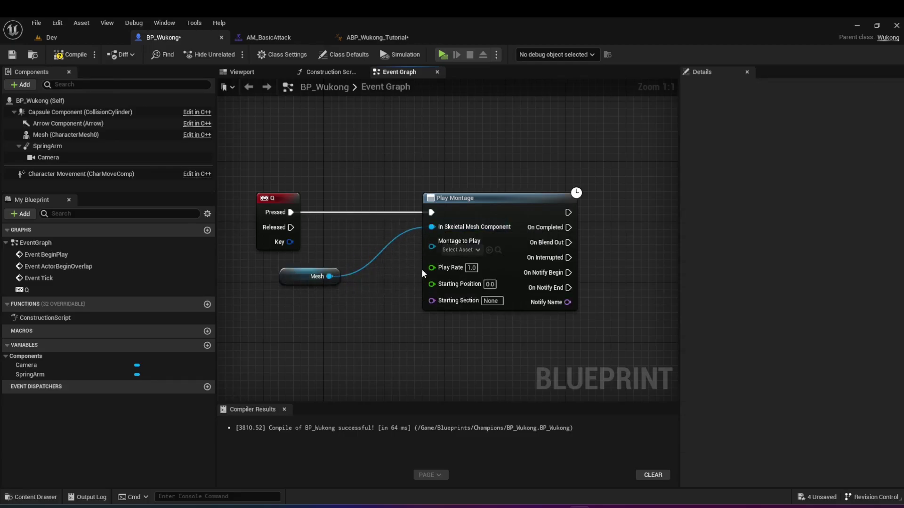
left_click(462, 250)
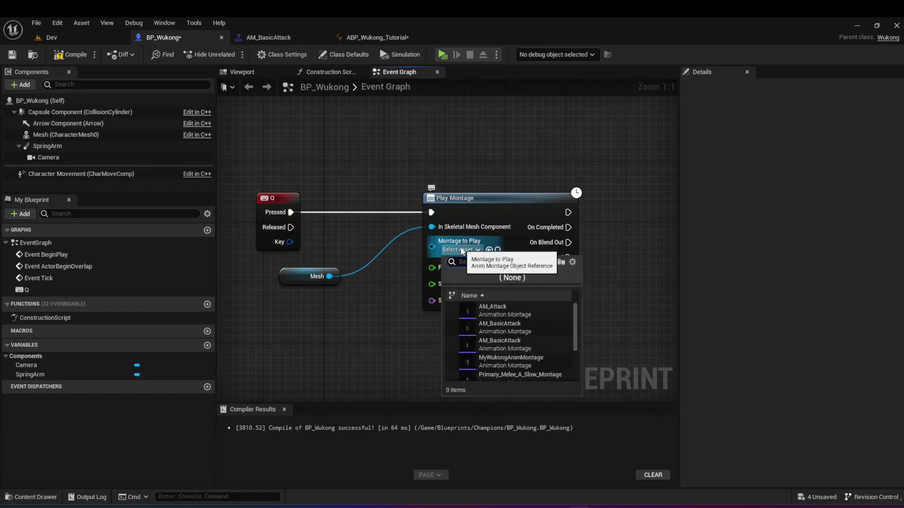
left_click(533, 330)
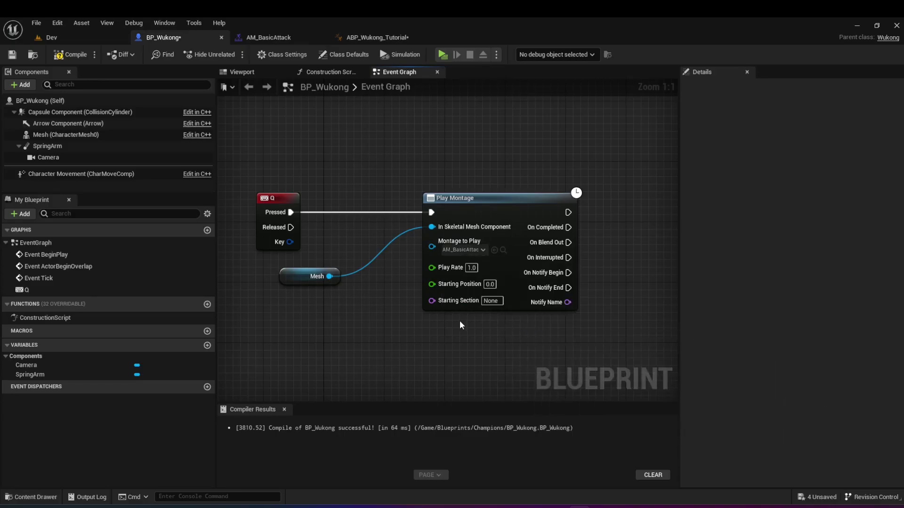
Compile BP_Wukong and play-test the Q attack in the game preview
left_click(70, 55)
left_click(438, 55)
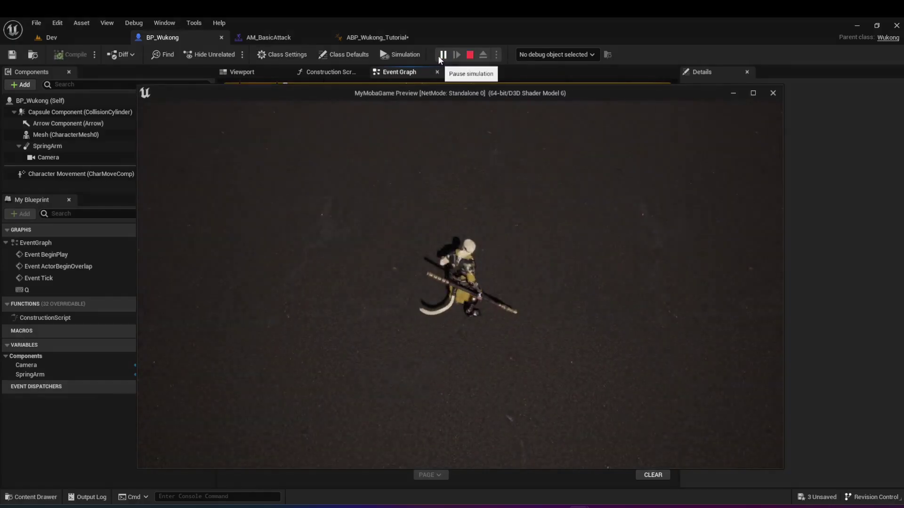
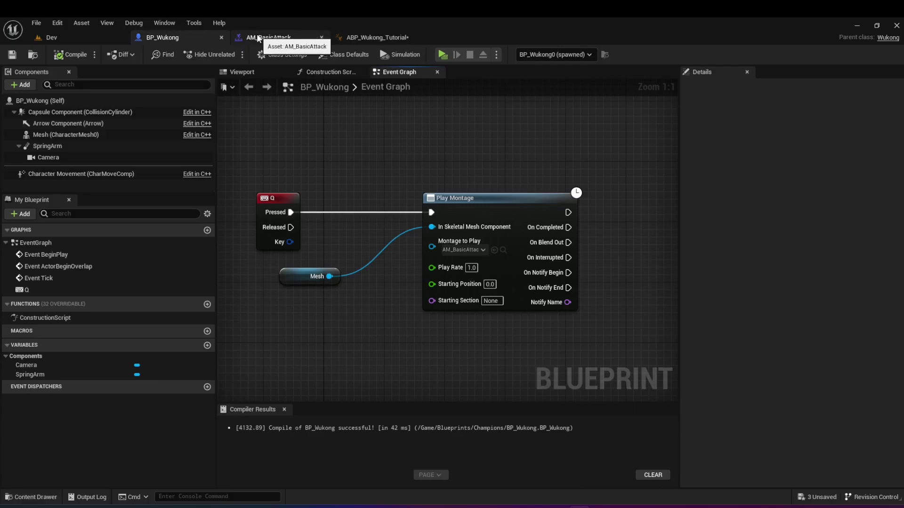
Set the End Time of the Primary_Melee_A_Slow segment in AM_BasicAttack to 0.8 and save the montage
left_click(258, 38)
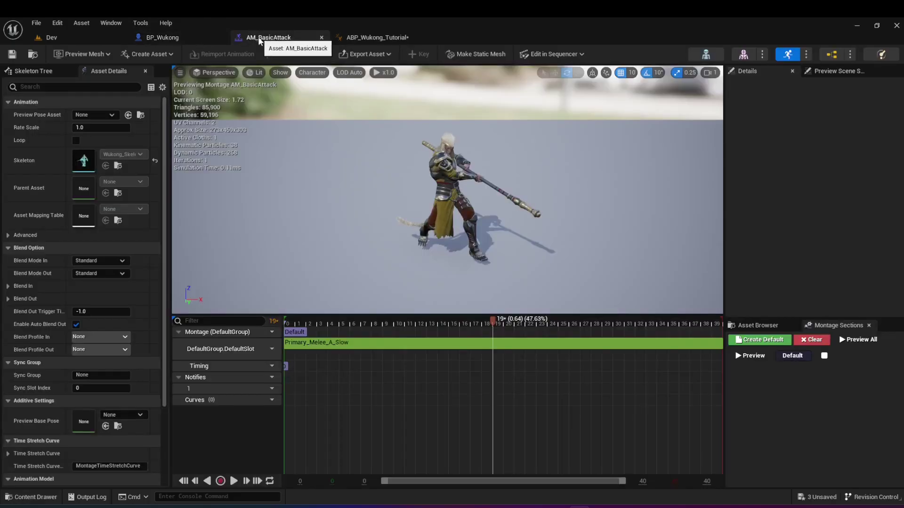
left_click_drag(491, 319, 431, 360)
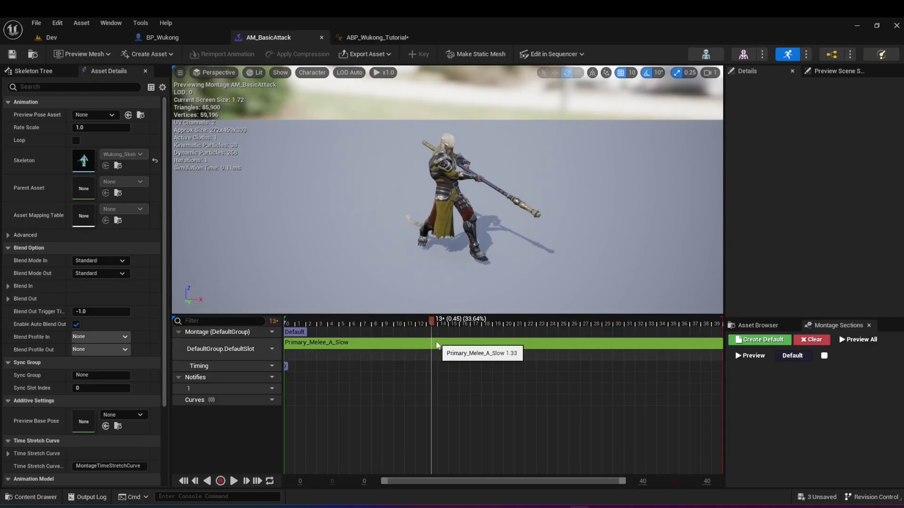
left_click(436, 344)
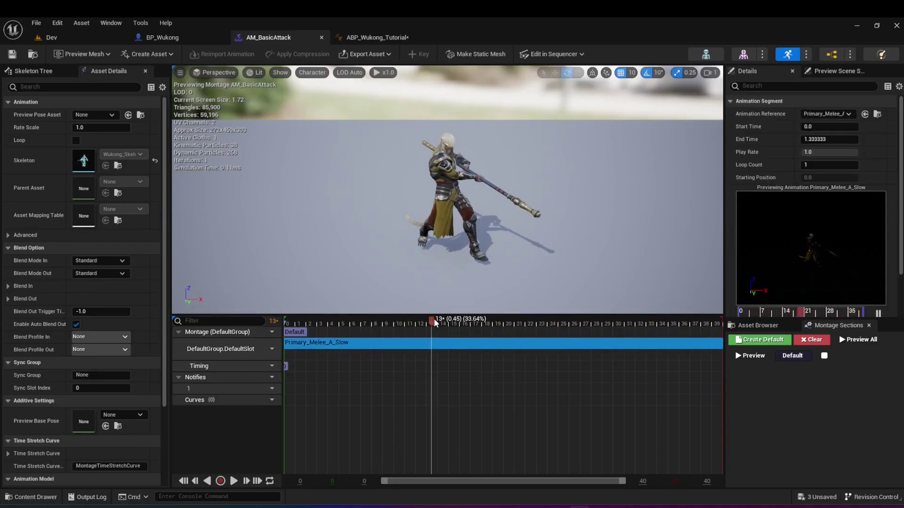
left_click_drag(436, 319, 542, 335)
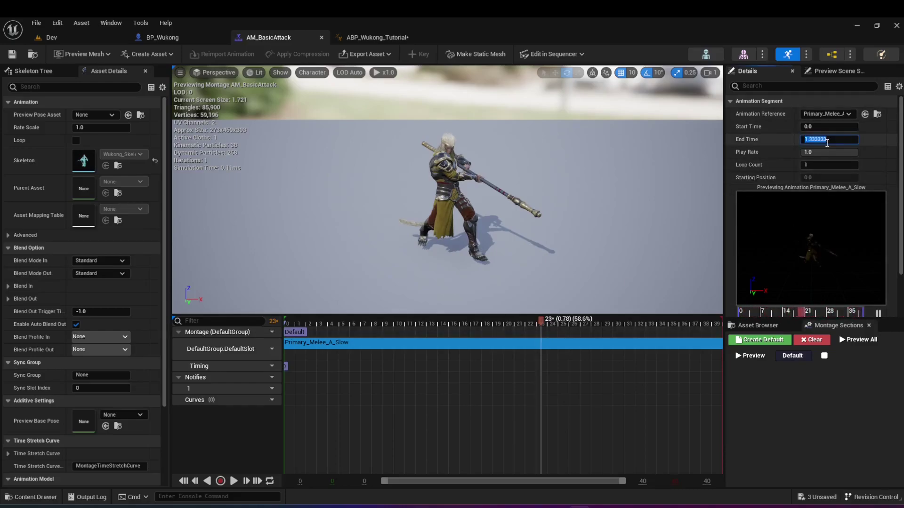
key("Return")
key("Tab")
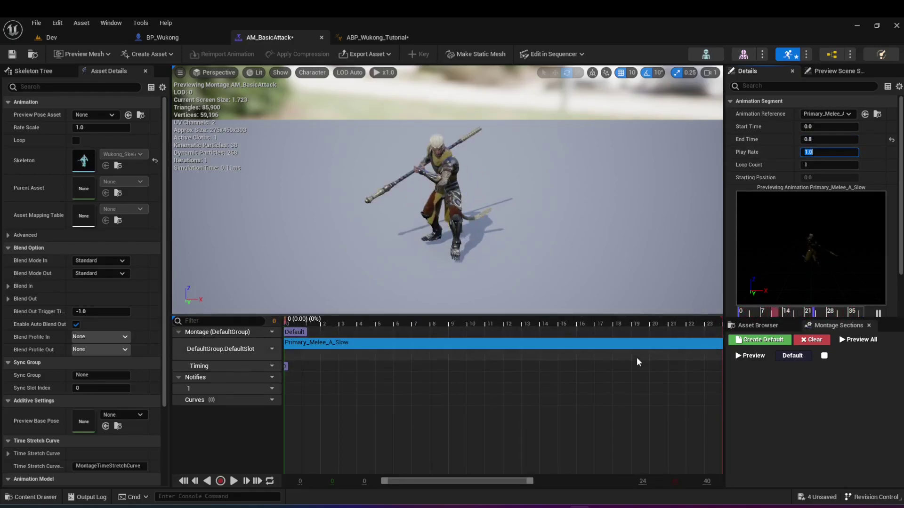
left_click(588, 321)
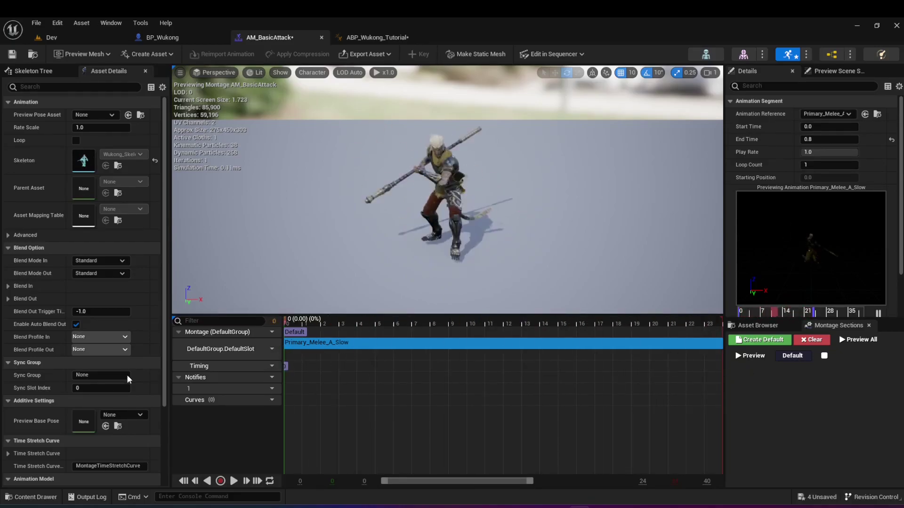
left_click(10, 55)
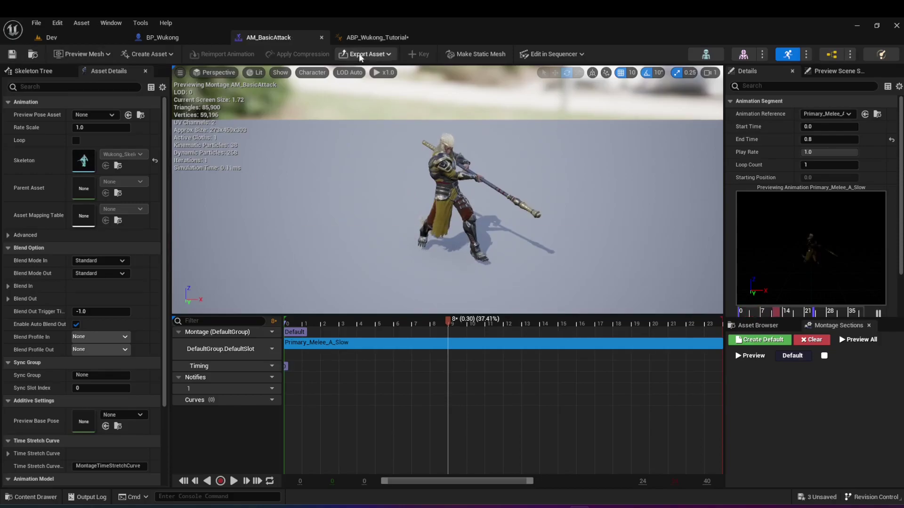
Play-test the trimmed attack from the Dev level, then close the game preview
left_click(113, 38)
left_click(210, 54)
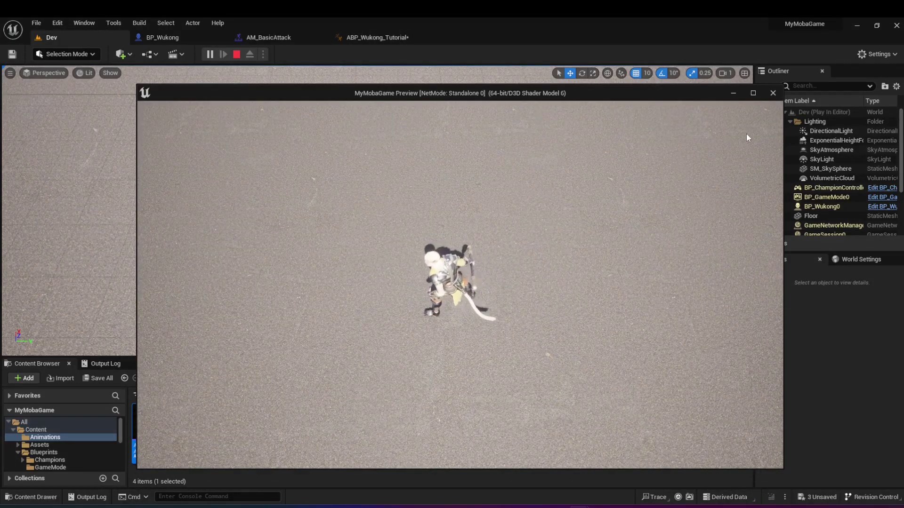
left_click(773, 93)
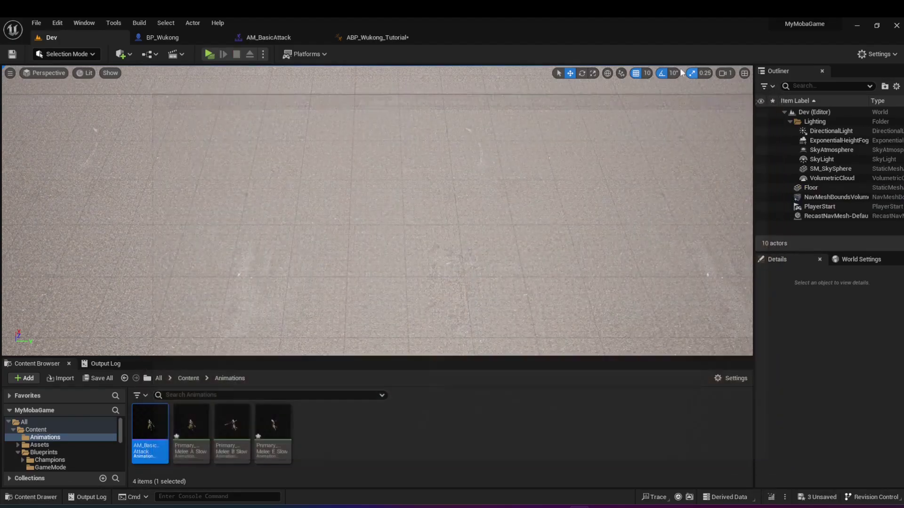
Append the Primary_Melee_B_Slow animation after Primary_Melee_A_Slow in the DefaultSlot track of AM_BasicAttack
left_click_drag(470, 357, 414, 428)
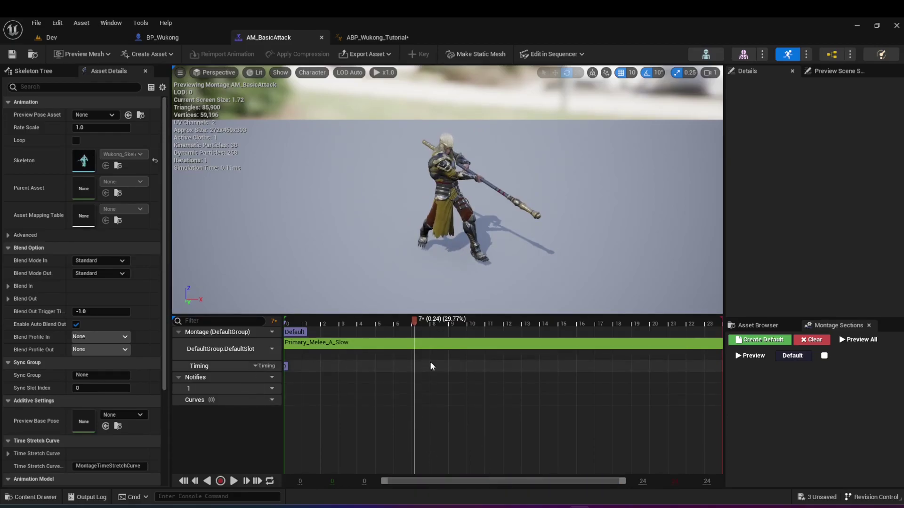
left_click_drag(414, 319, 719, 351)
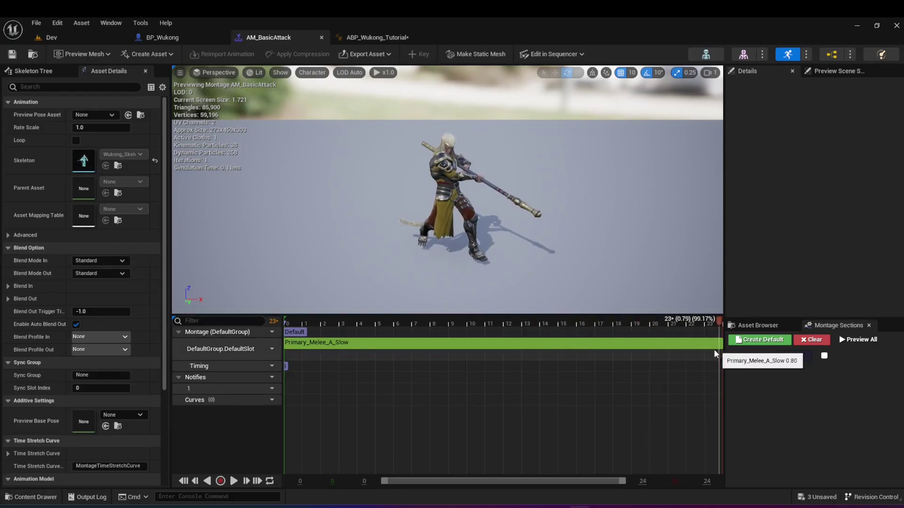
left_click(753, 325)
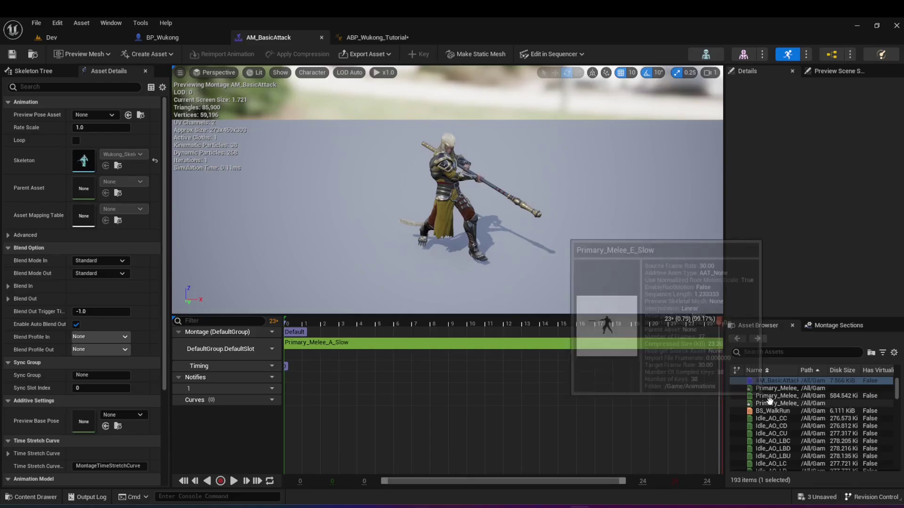
left_click_drag(767, 396, 699, 338)
left_click(544, 479)
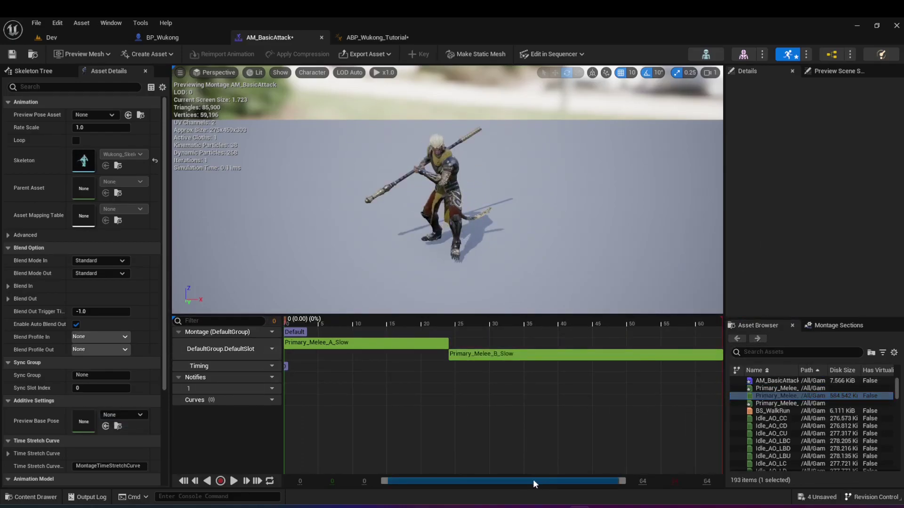
Play back the chained Primary_Melee_A_Slow and Primary_Melee_B_Slow animations in the AM_BasicAttack montage preview, then pause
left_click(361, 322)
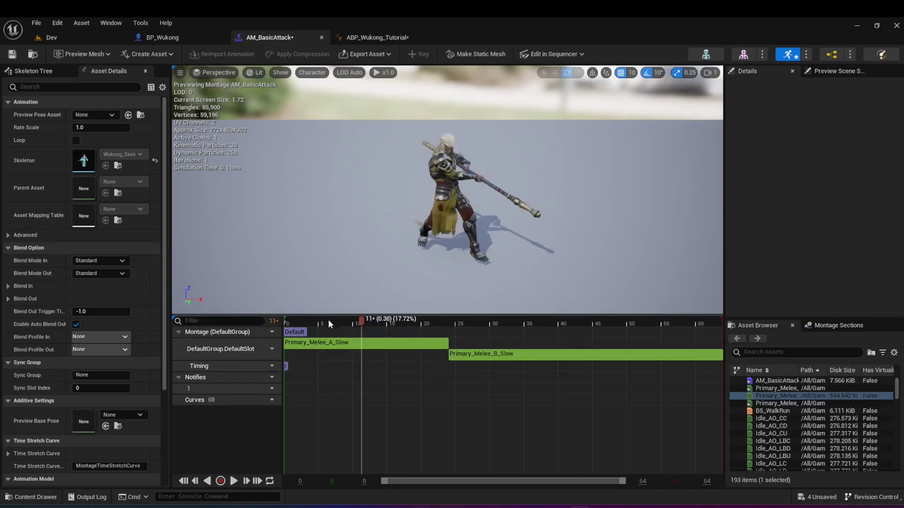
left_click(235, 480)
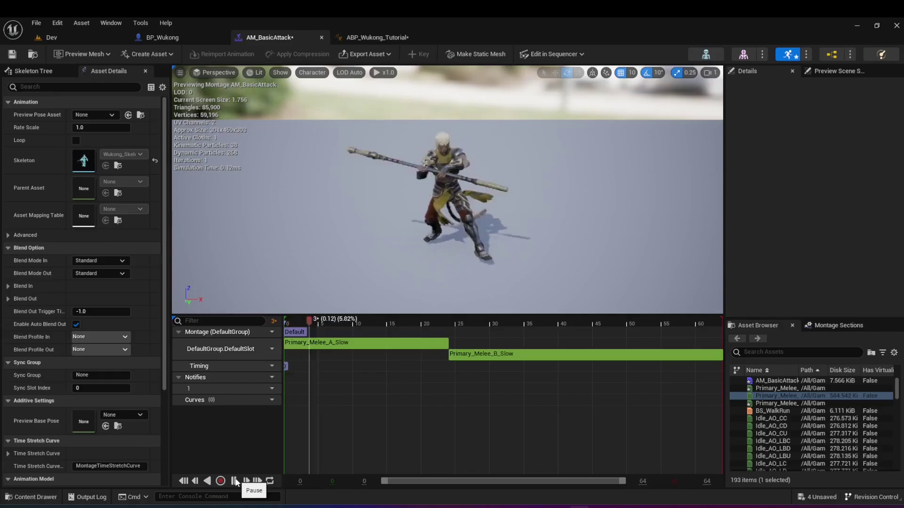
left_click(235, 480)
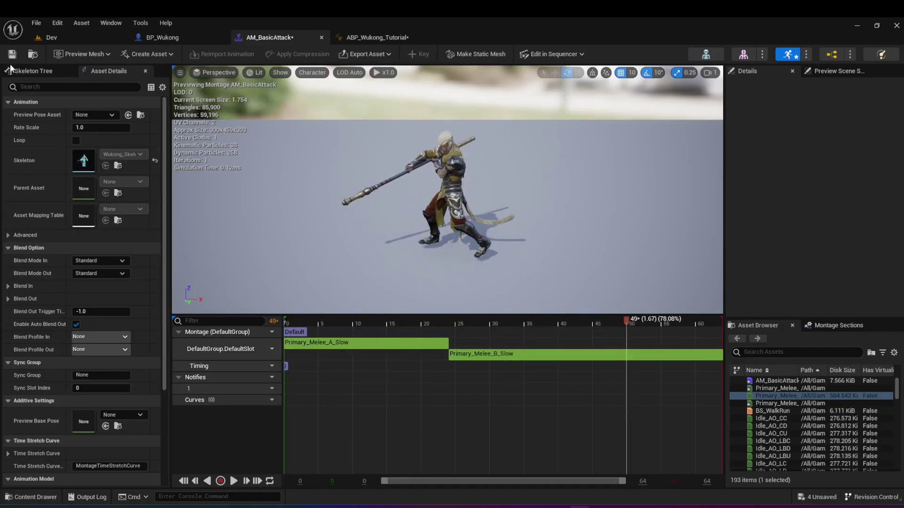
Play-test the chained two-part attack from the Dev level, then close the game preview
left_click(74, 39)
left_click(210, 54)
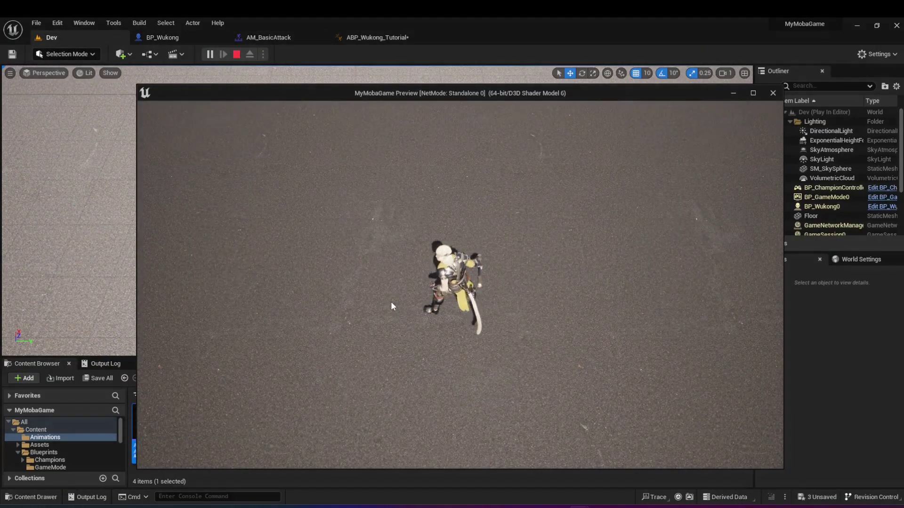
left_click(391, 304)
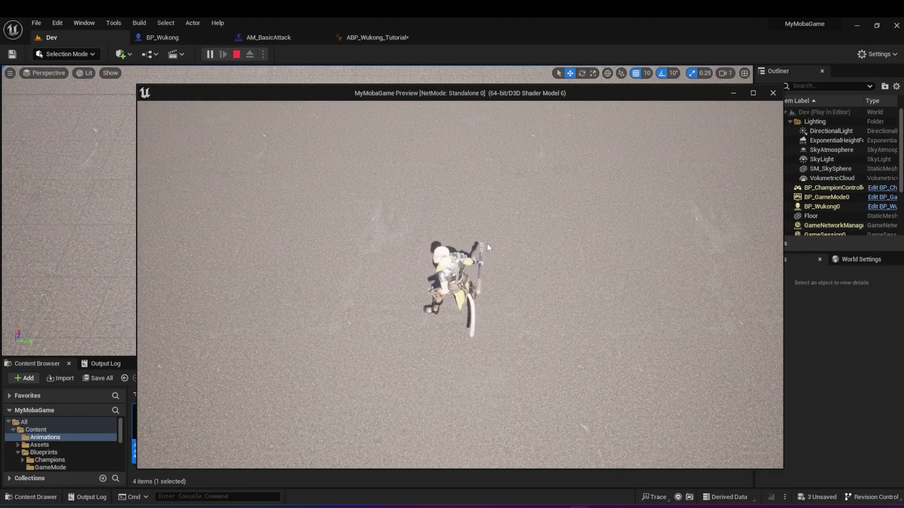
left_click(774, 93)
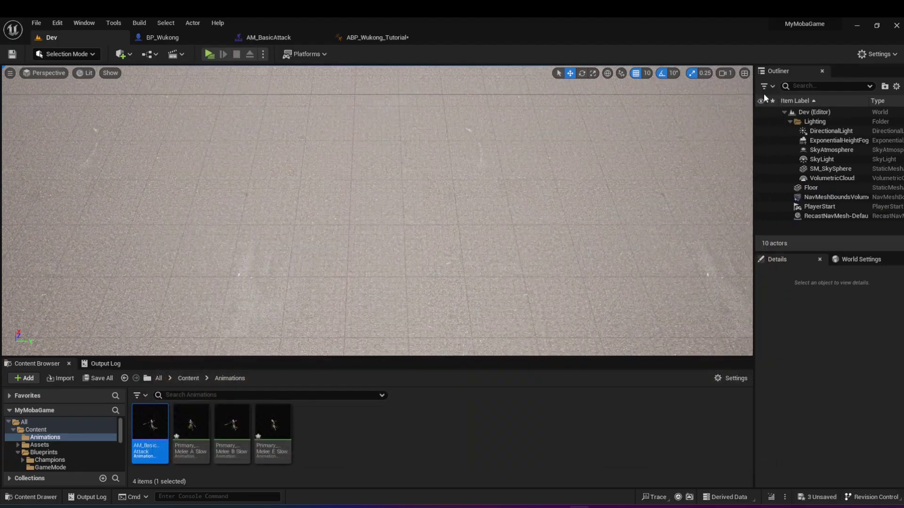
Add a montage section named 1 to AM_BasicAttack and delete the Default section
left_click(262, 38)
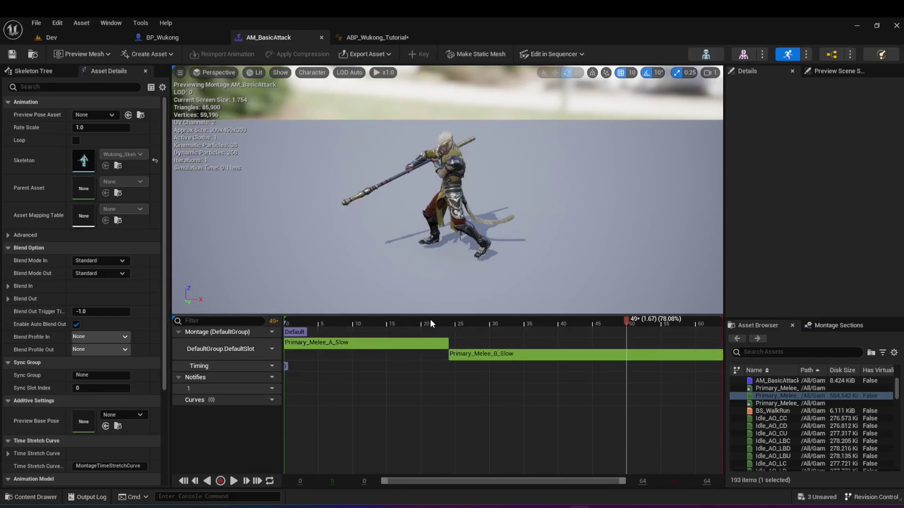
right_click(401, 329)
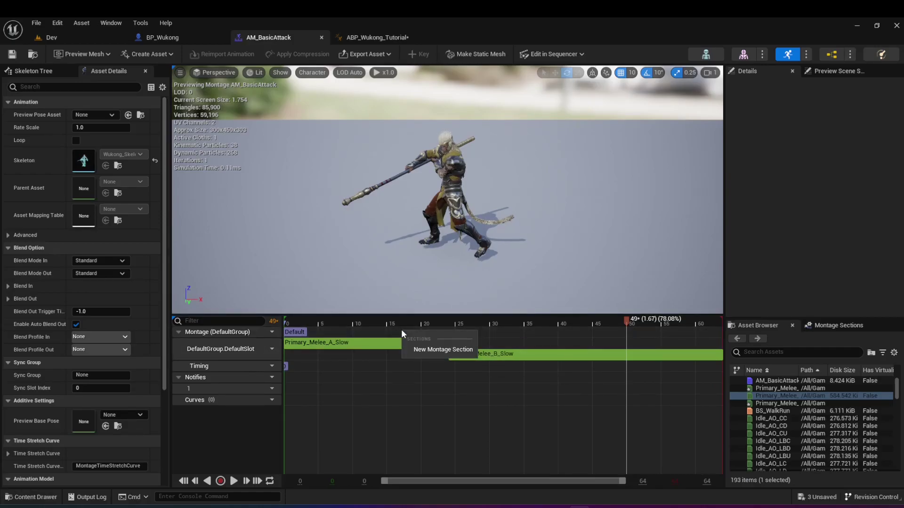
left_click(442, 350)
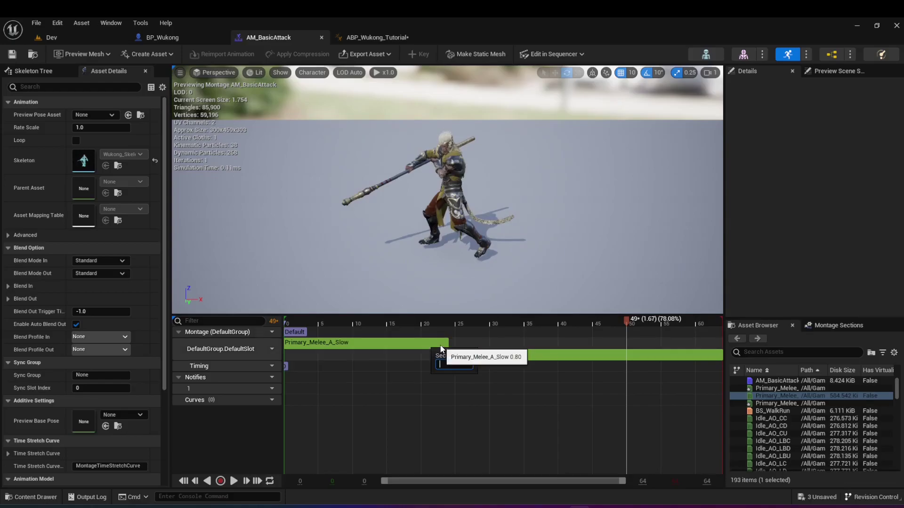
type("1")
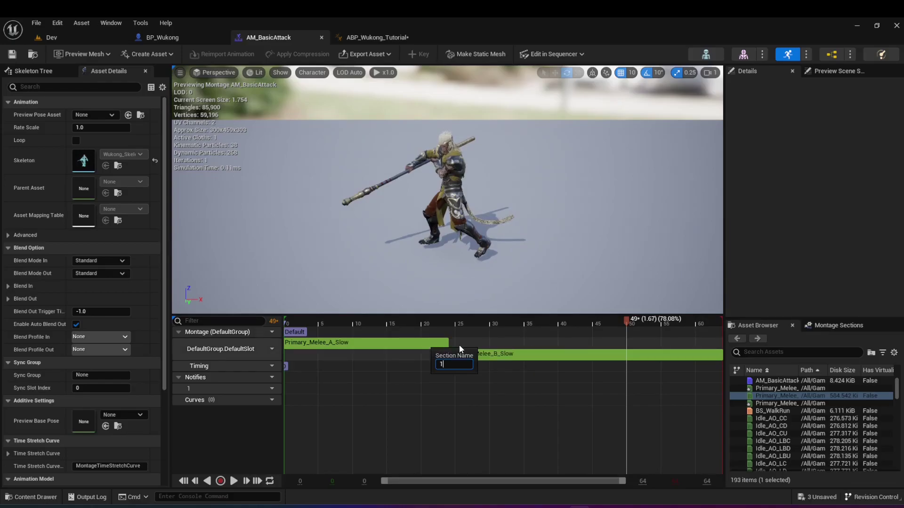
key("Return")
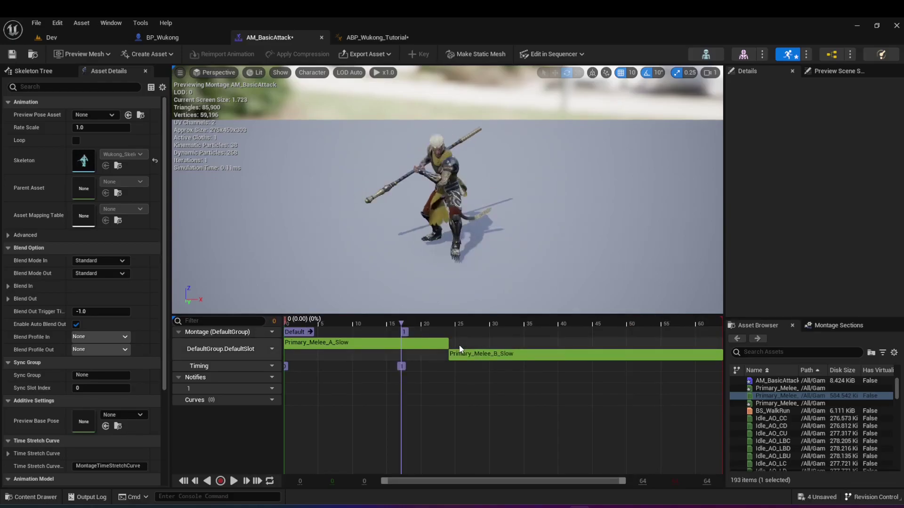
left_click(294, 332)
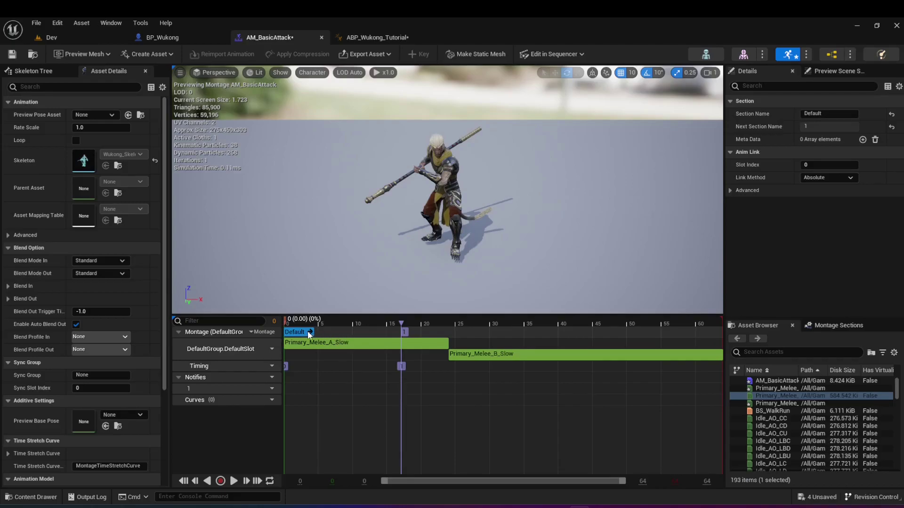
key("Delete")
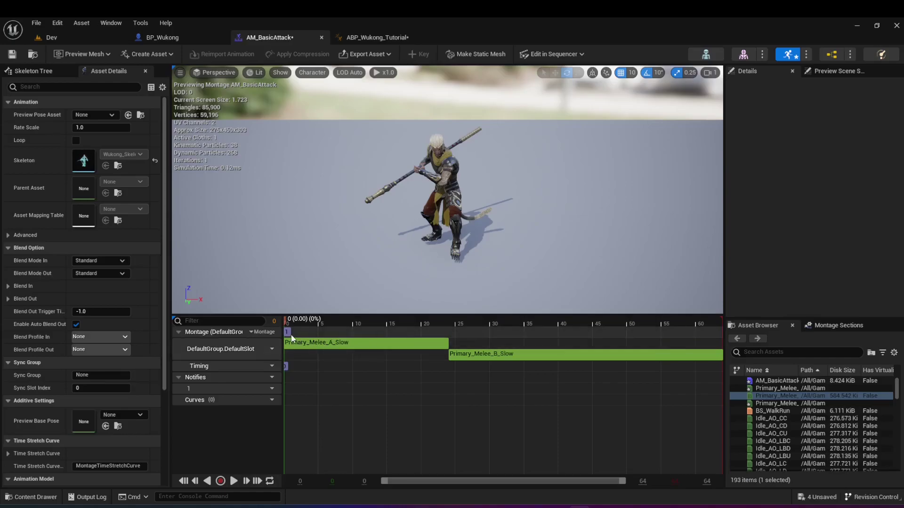
Add a montage section named 2 and align it with the start of the Primary_Melee_B_Slow segment
right_click(467, 331)
left_click(491, 348)
type("2")
key("Return")
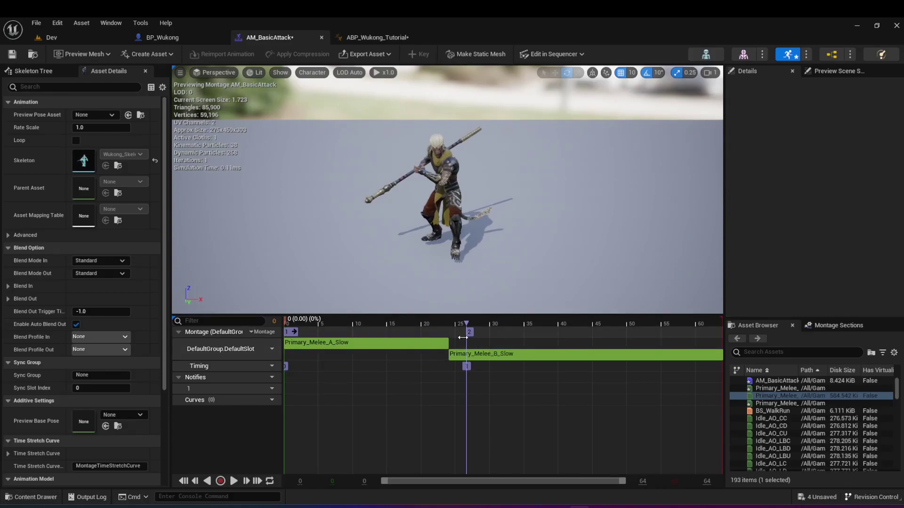
left_click(476, 322)
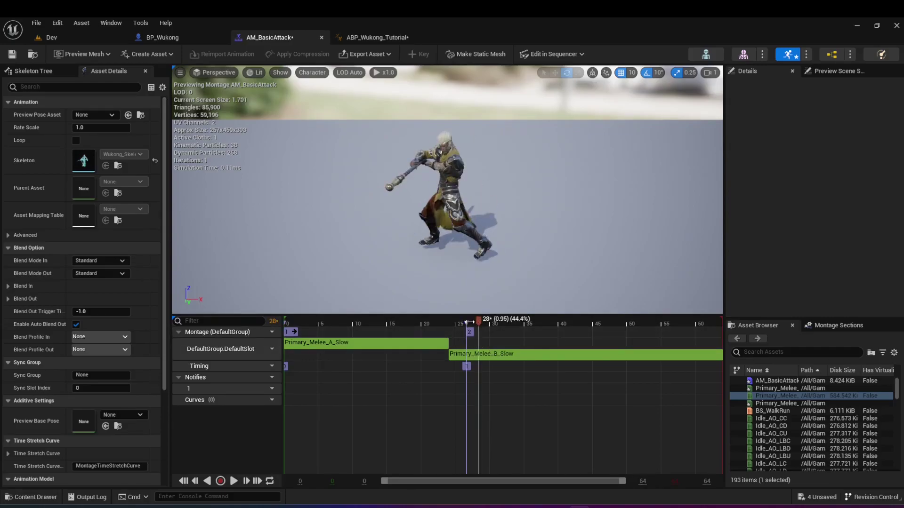
left_click_drag(461, 324, 340, 328)
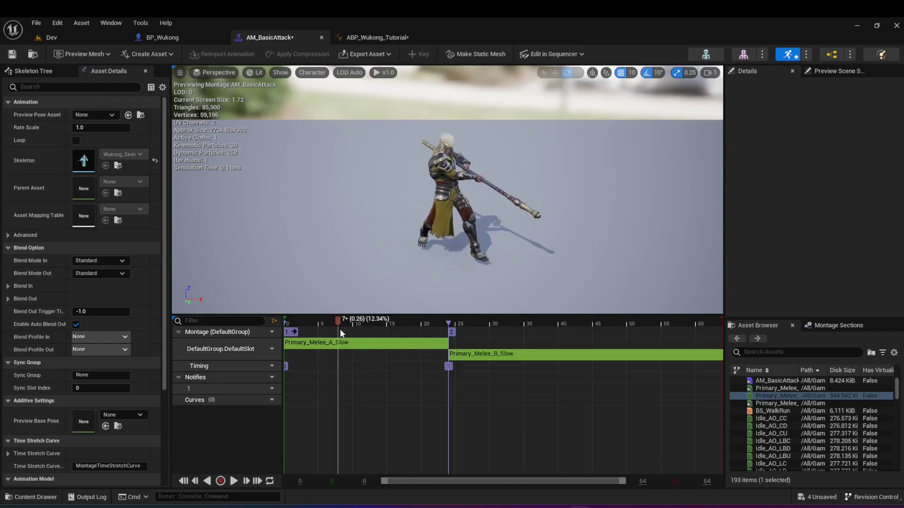
Play the sectioned montage in the preview, pause it, and scrub back to the beginning of section 2
left_click(232, 481)
left_click(233, 481)
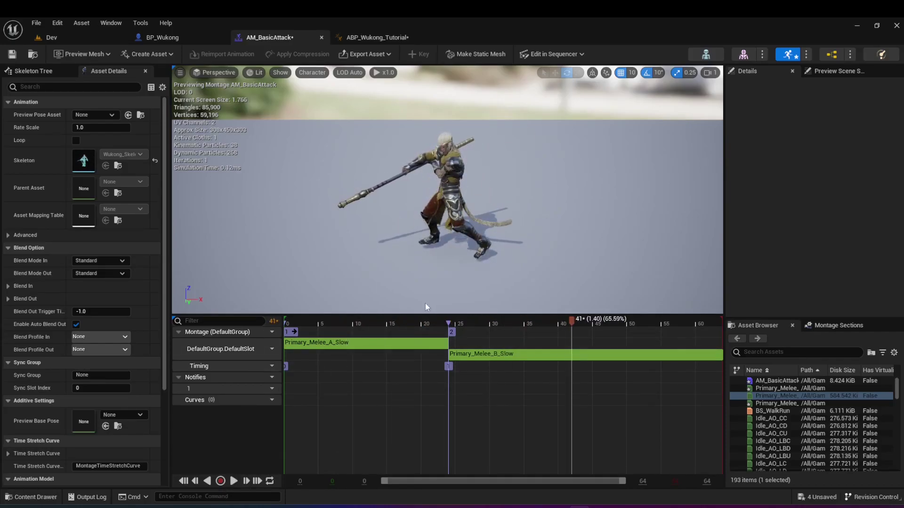
left_click_drag(569, 319, 463, 323)
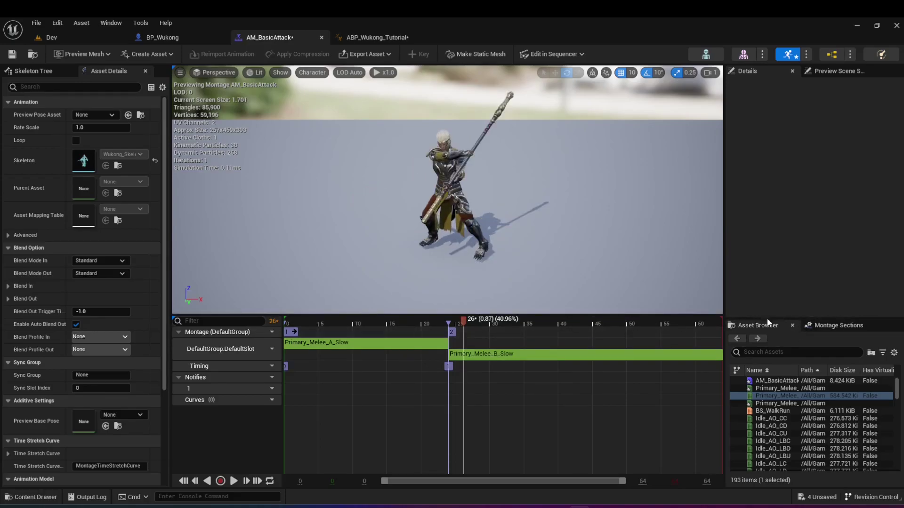
Clear the link between montage sections 1 and 2 so that each section plays on its own
left_click(839, 326)
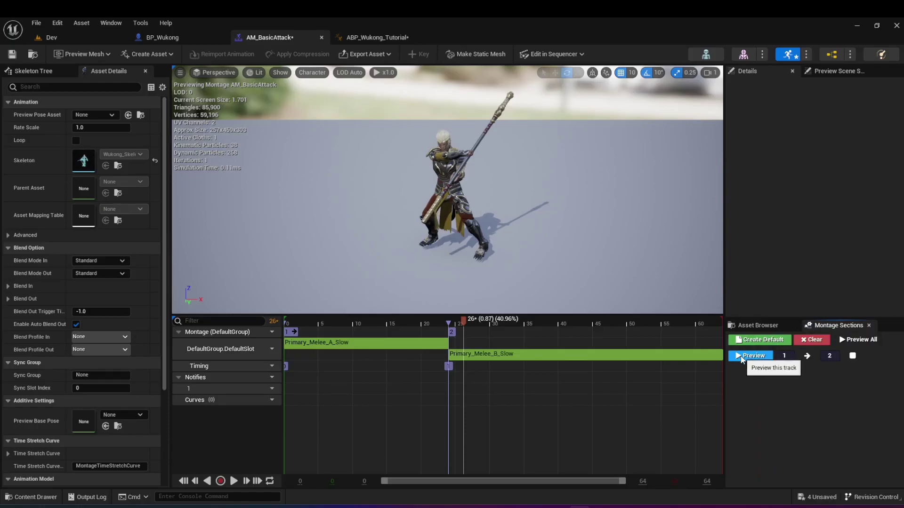
left_click(811, 342)
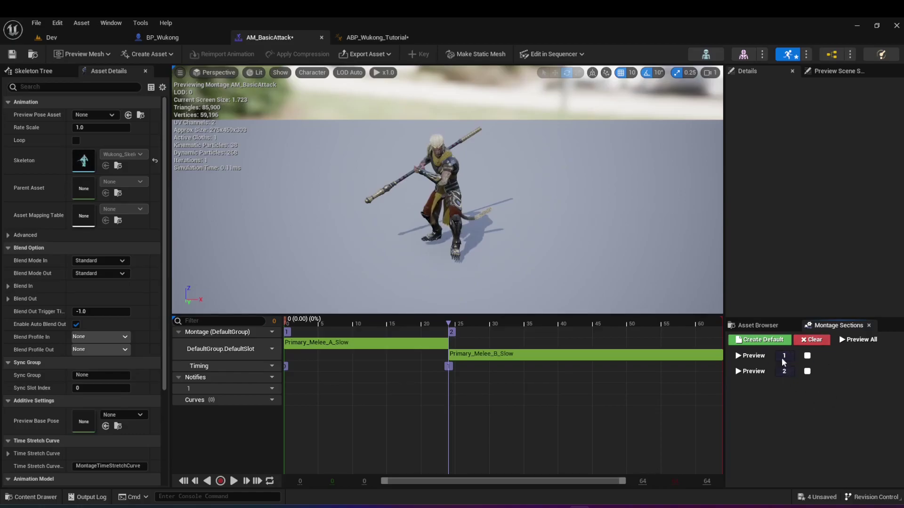
left_click(808, 357)
left_click(817, 391)
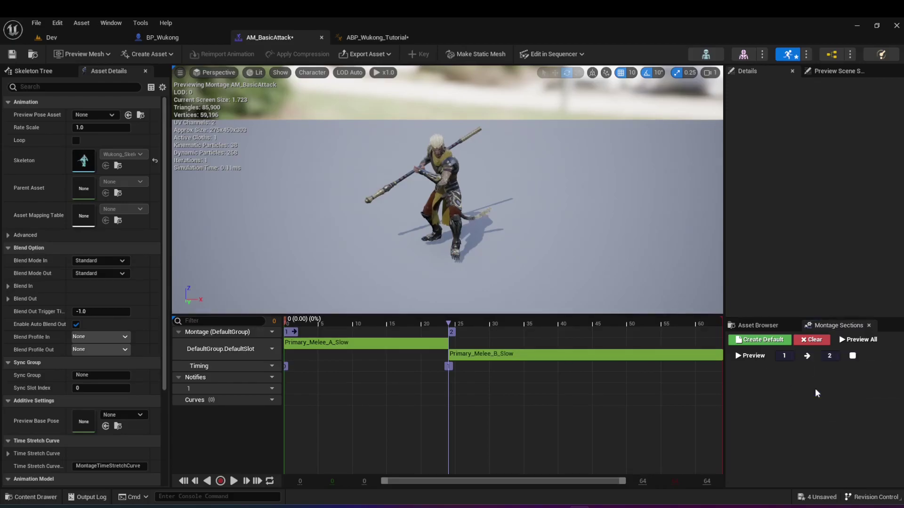
left_click(818, 341)
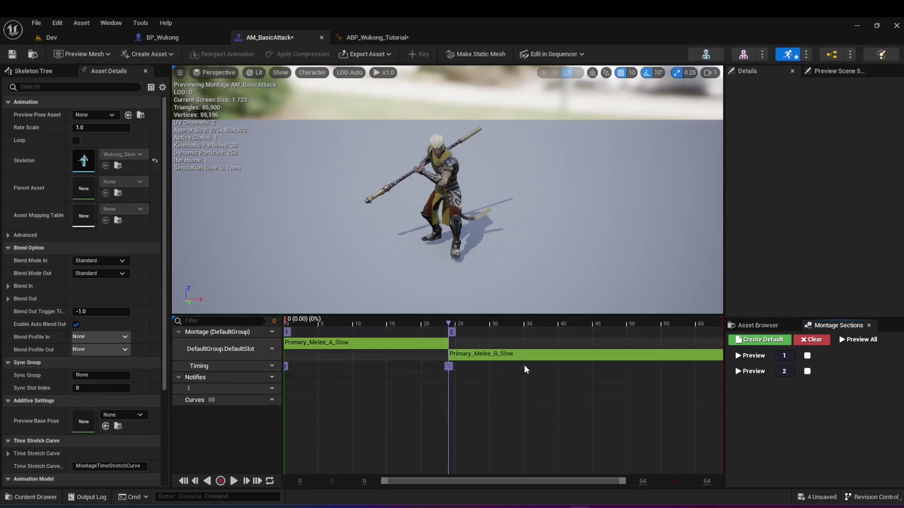
Set the Starting Section of the Play Montage node in BP_Wukong to 2 and compile the blueprint
left_click(175, 38)
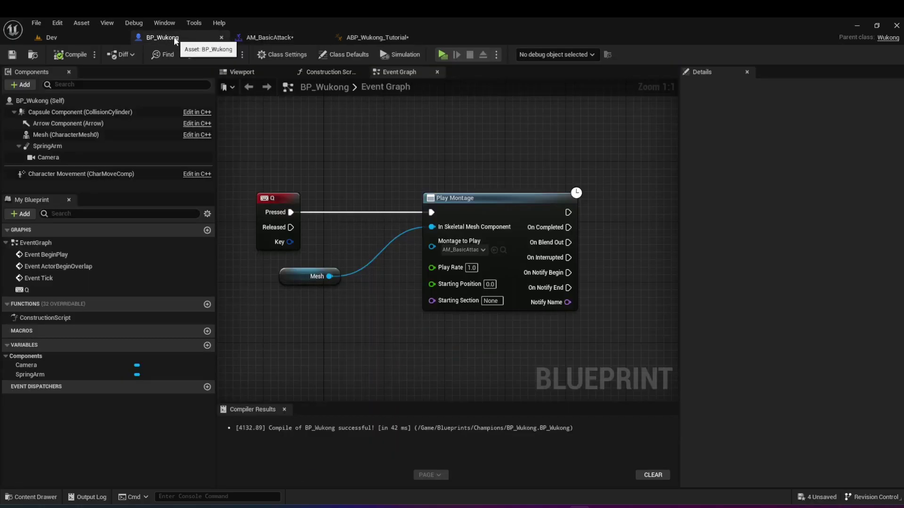
right_click_drag(369, 141, 371, 158)
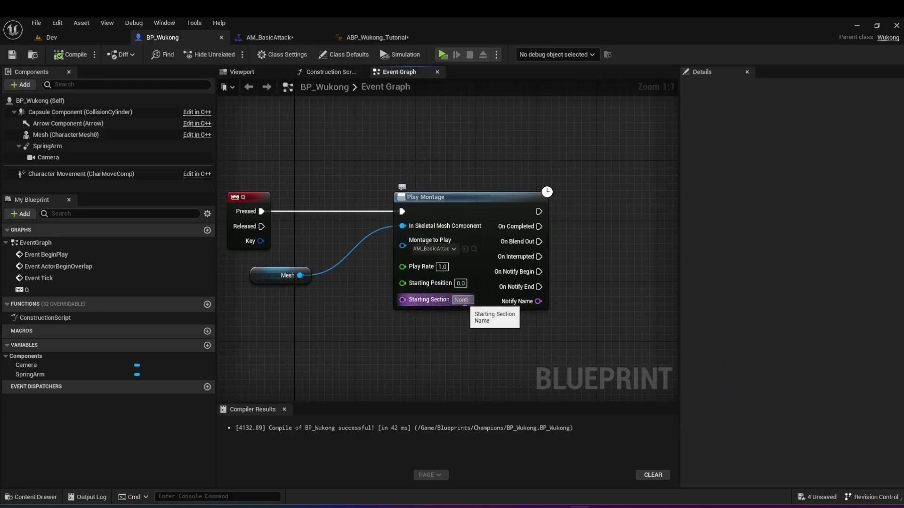
type("2")
key("Return")
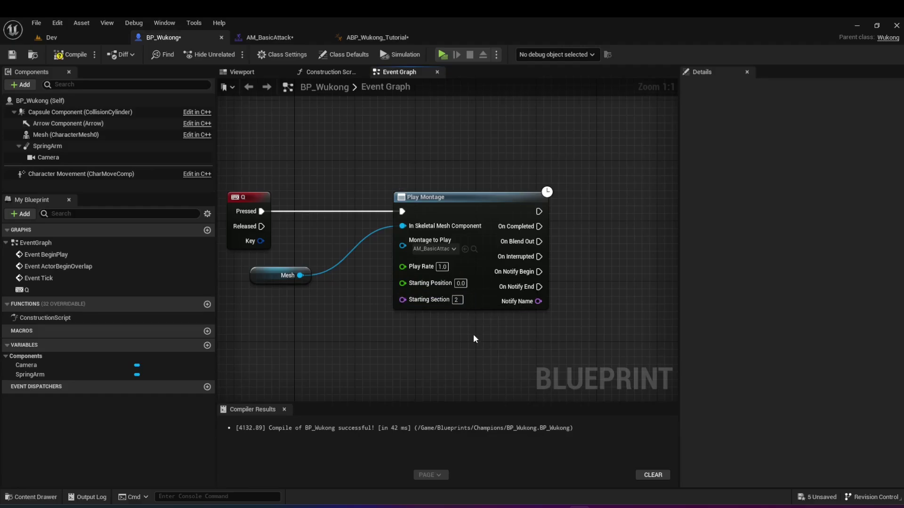
left_click(66, 55)
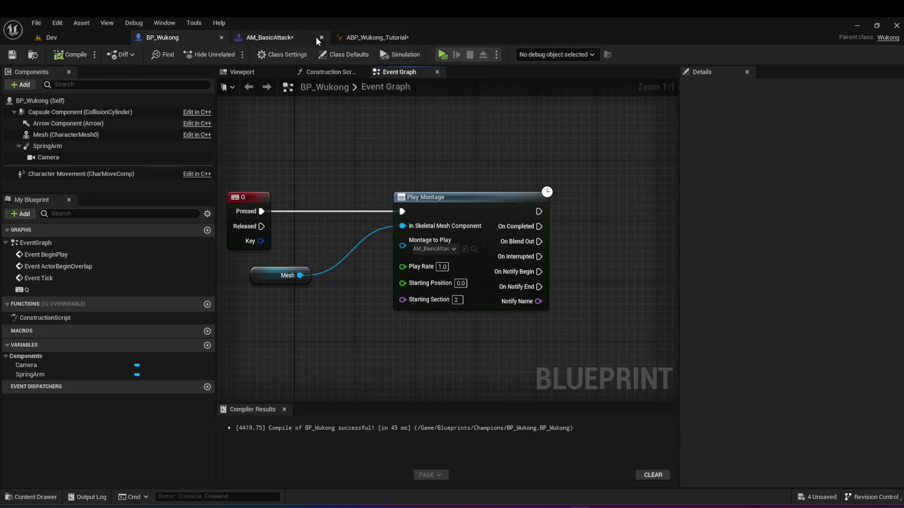
Scrub through section 2 of AM_BasicAttack to check its animation, and save the montage
left_click(361, 38)
left_click(312, 38)
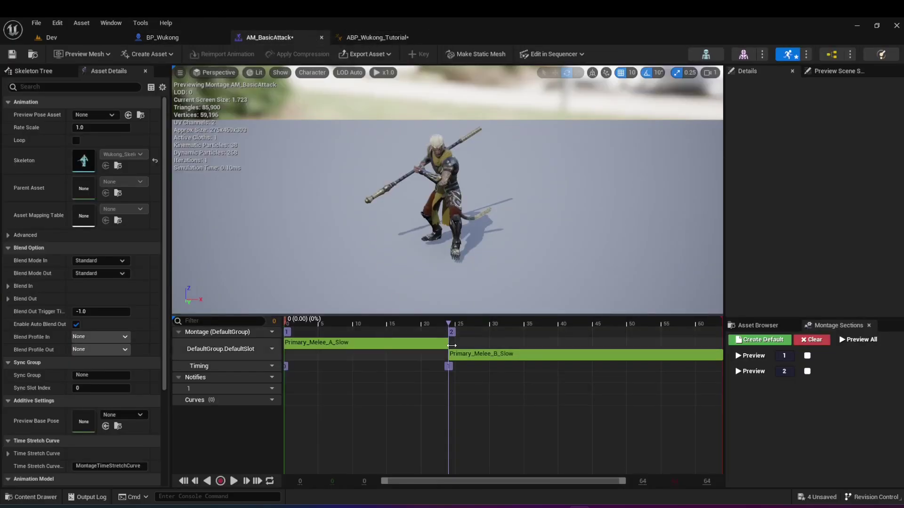
mouse_move(450, 332)
left_mouse_down()
mouse_move(473, 321)
mouse_move(437, 324)
mouse_move(544, 329)
mouse_move(340, 342)
mouse_move(588, 366)
left_mouse_up()
left_click(12, 54)
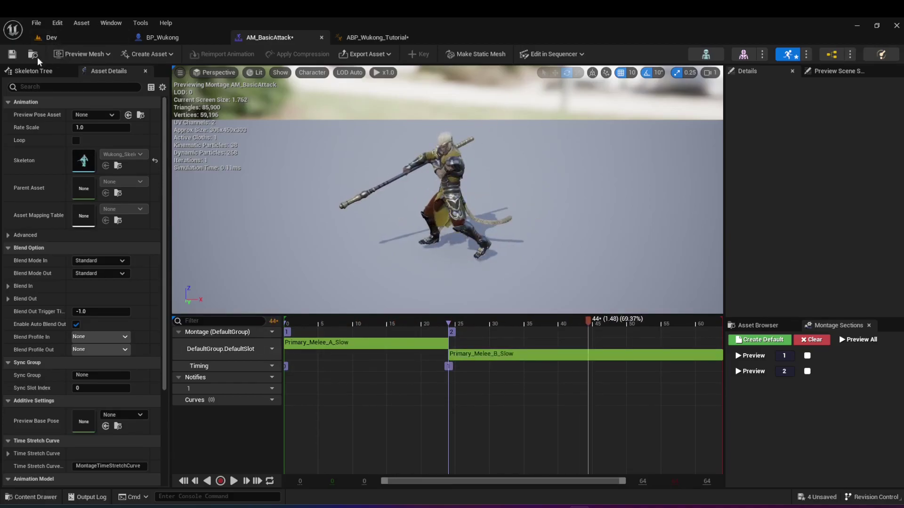
Launch the game preview from BP_Wukong, trigger the Q attack repeatedly to test section 2, and close the preview
left_click(162, 38)
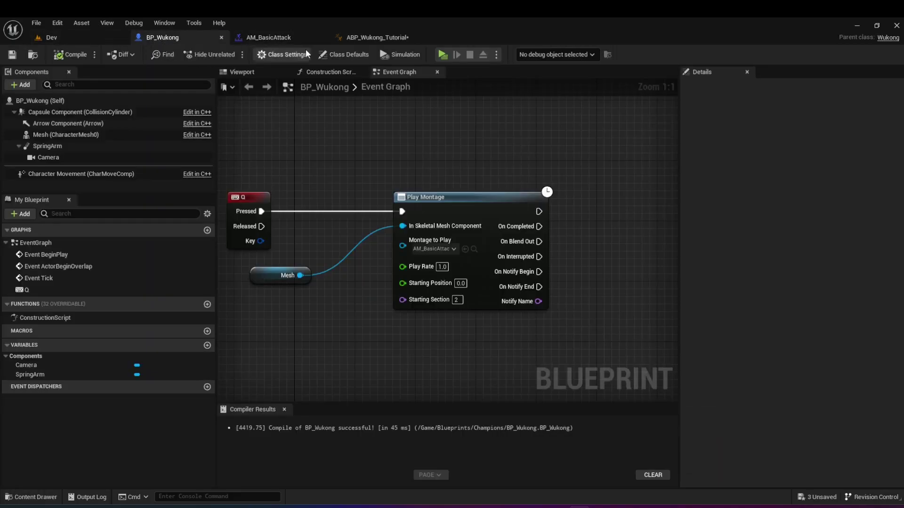
left_click(443, 55)
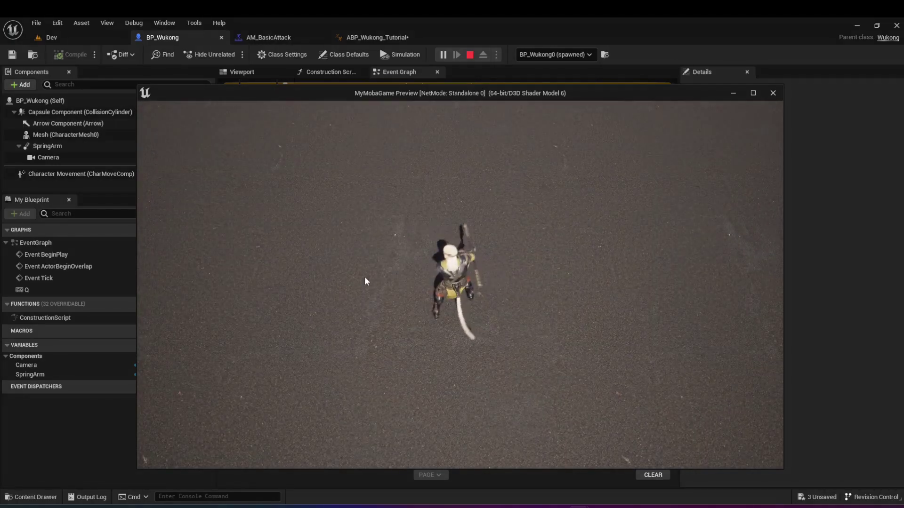
key("q")
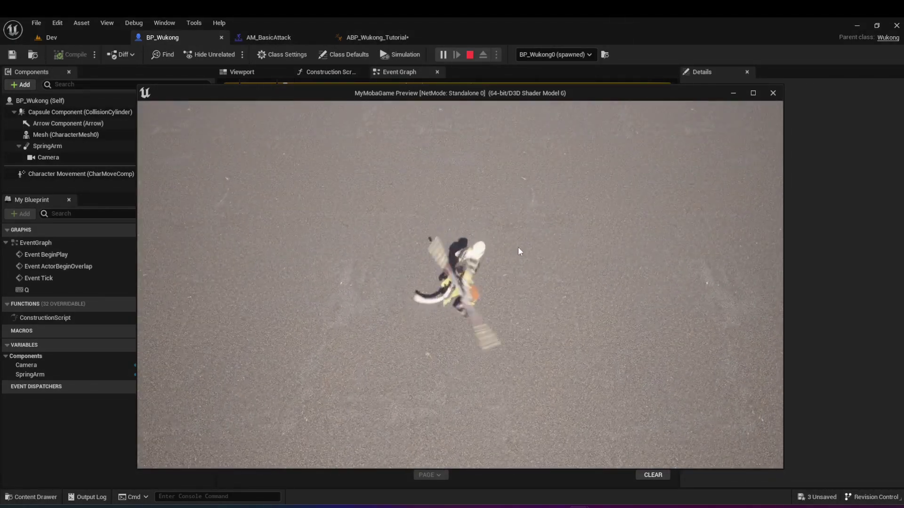
key("q")
key("q")
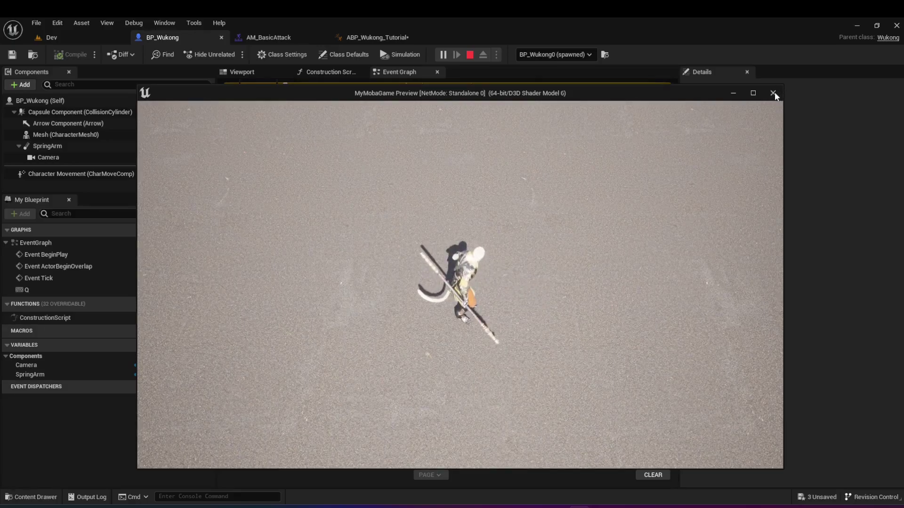
left_click(774, 93)
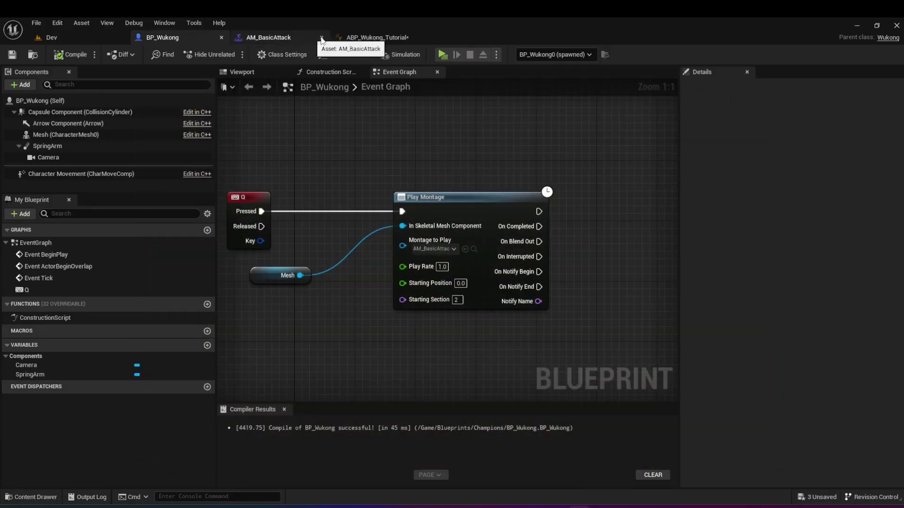
In AM_BasicAttack, trim the Primary_Melee_B_Slow segment by setting its End Time to 0.6
left_click(272, 37)
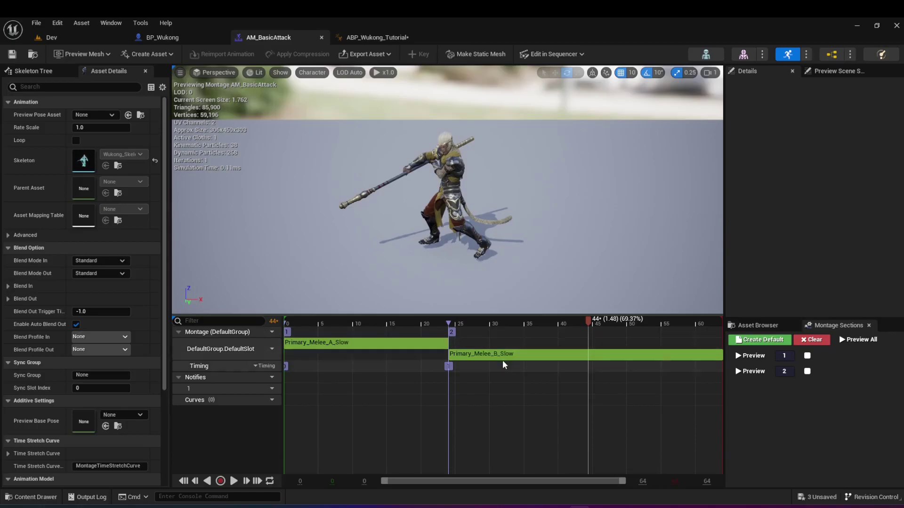
left_click(516, 354)
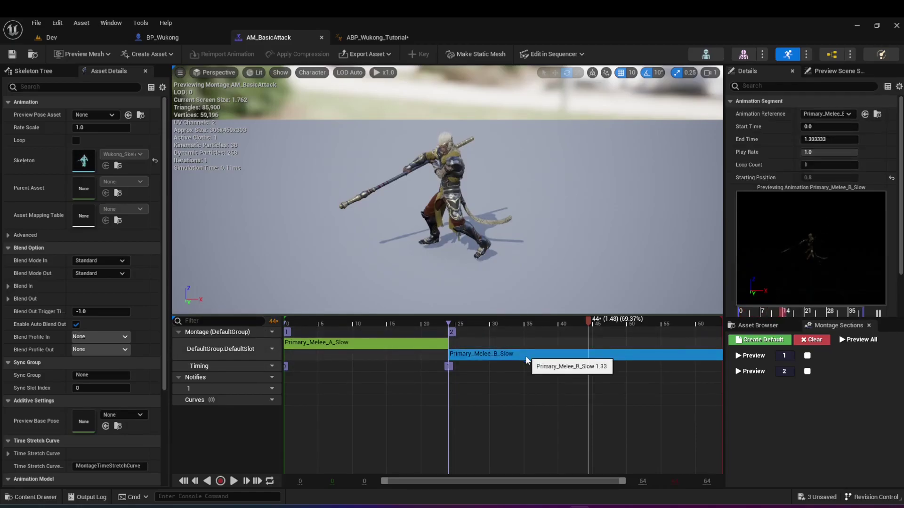
left_click_drag(560, 322, 593, 346)
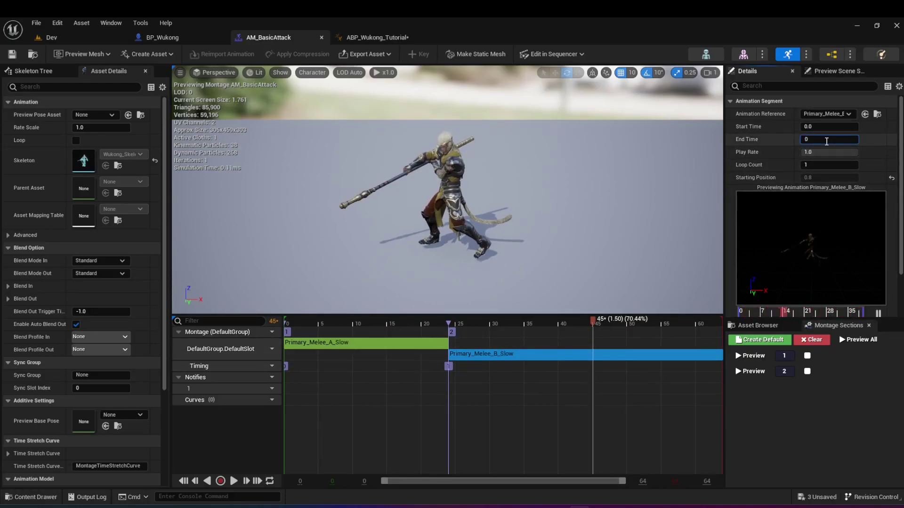
key("Return")
Play back section 2 of the montage to check the trimmed animation
left_click_drag(577, 336, 542, 328)
left_click(235, 482)
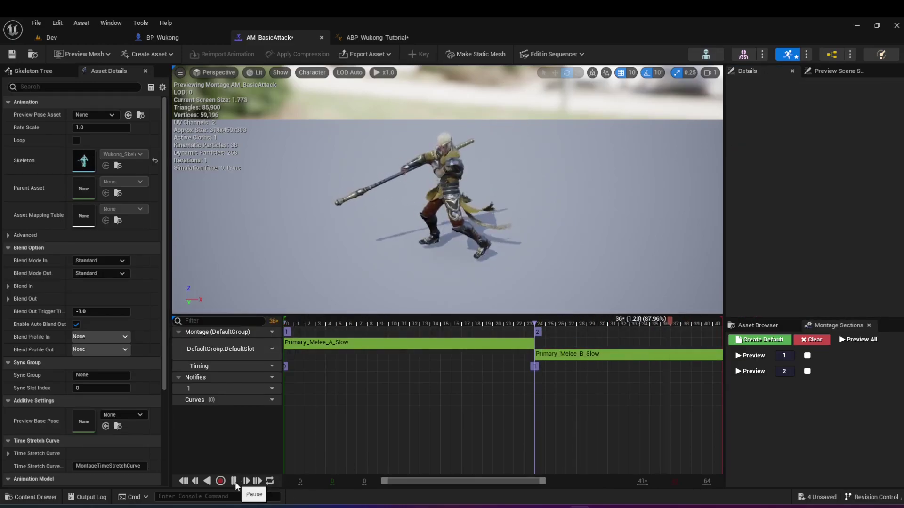
left_click(234, 481)
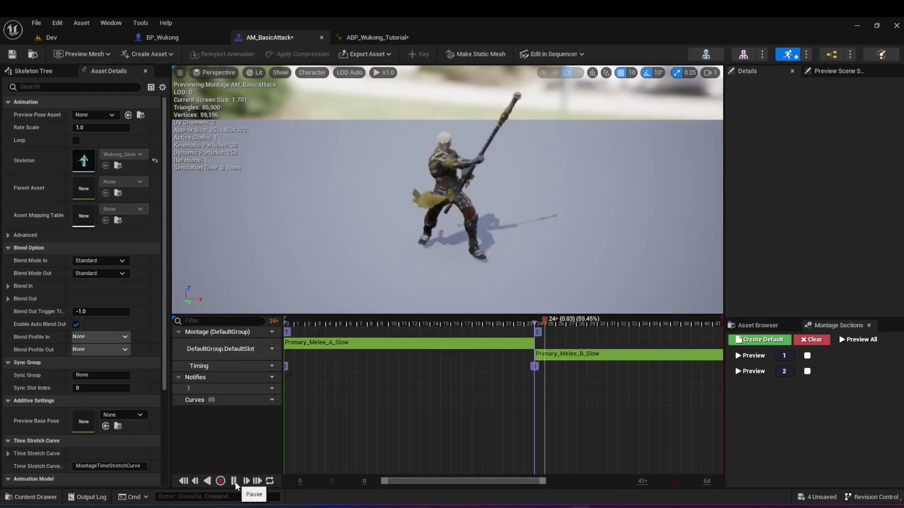
Set the Play Rate of the Primary_Melee_B_Slow segment to 0.5
left_click_drag(414, 482, 442, 481)
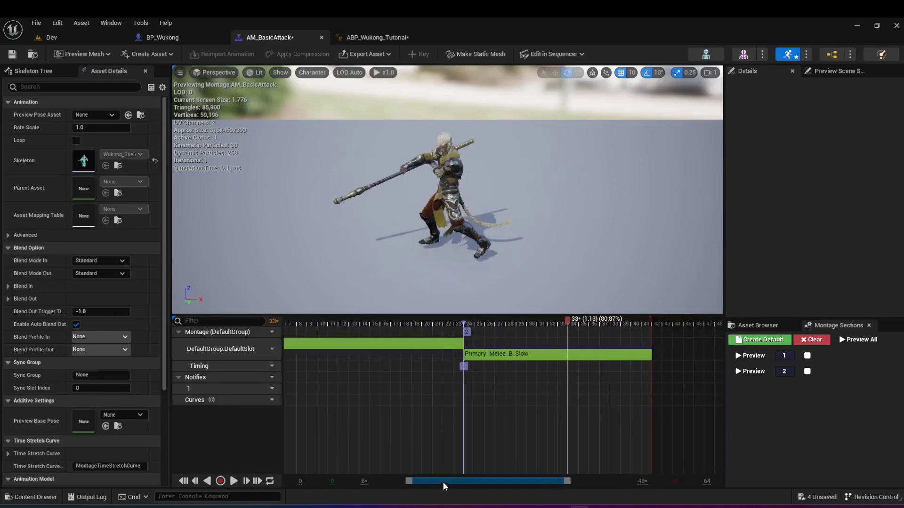
left_click(513, 354)
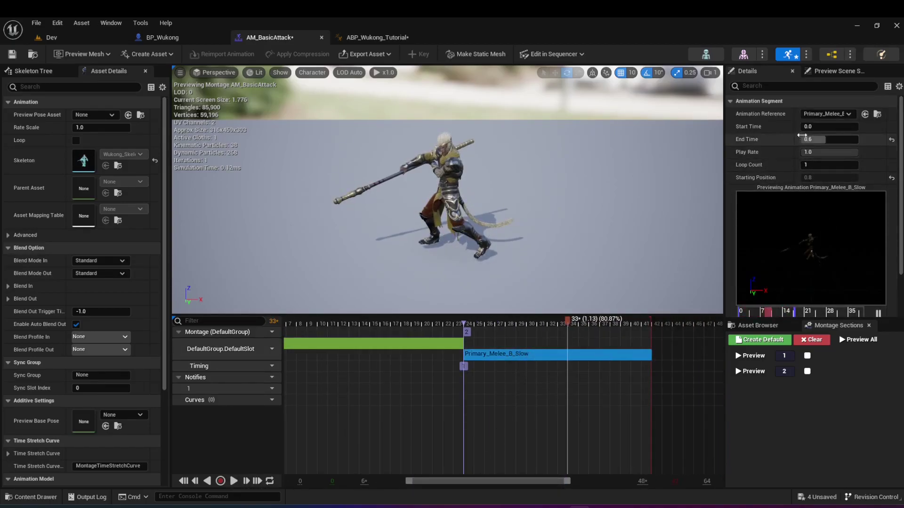
left_click(816, 153)
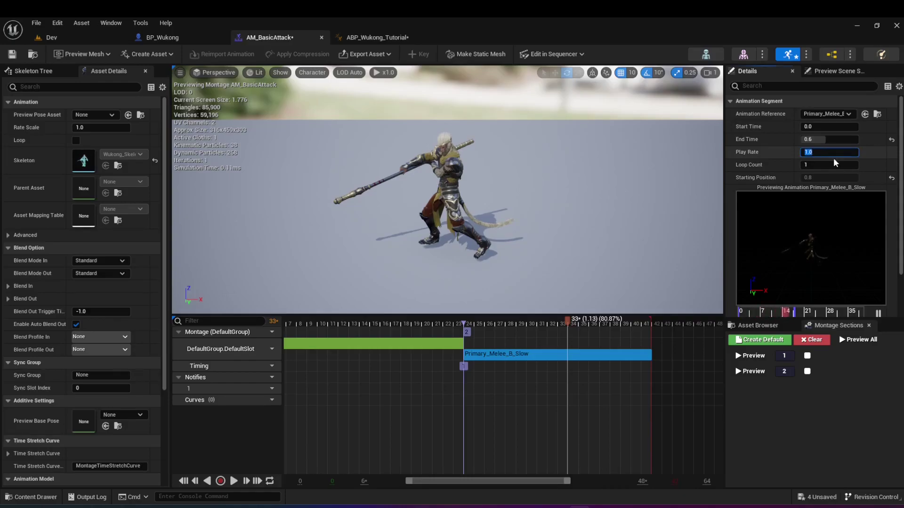
type("0.5")
left_click(835, 163)
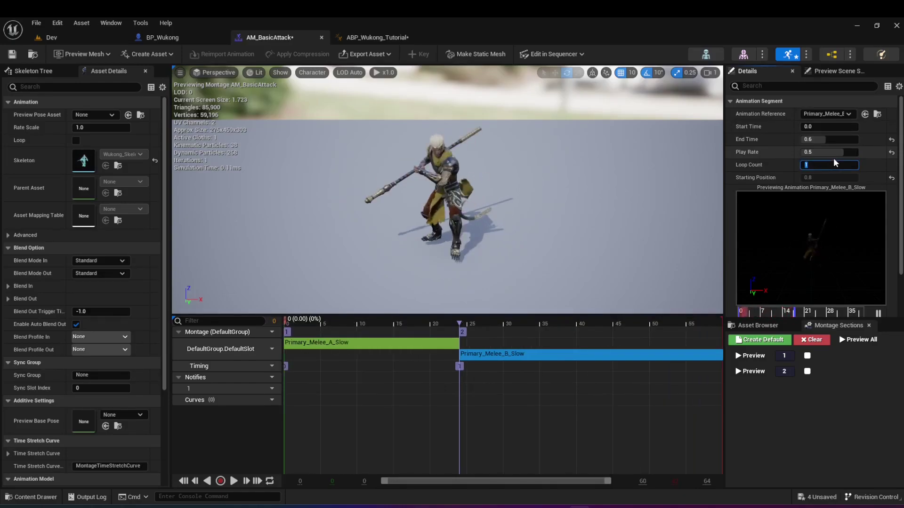
Scrub and play section 2 to check the slowed-down attack, and save the montage
left_click(234, 481)
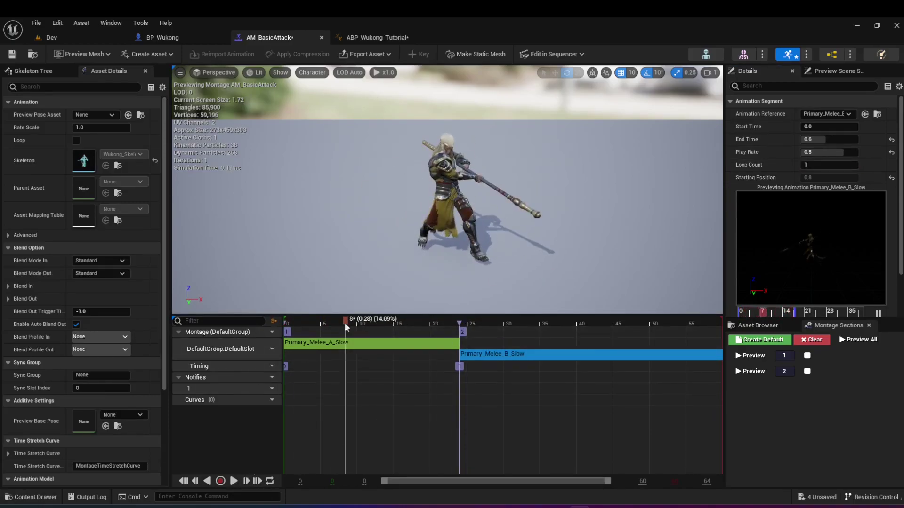
left_click(471, 325)
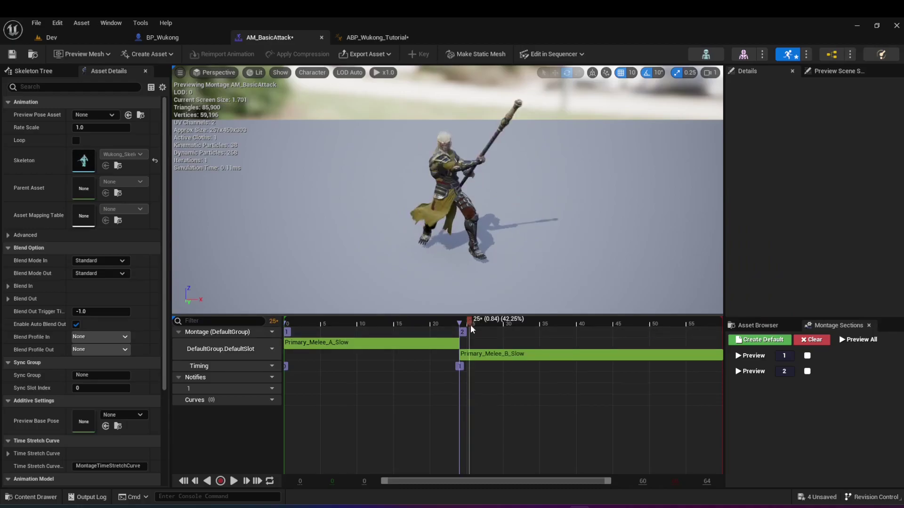
left_click(233, 480)
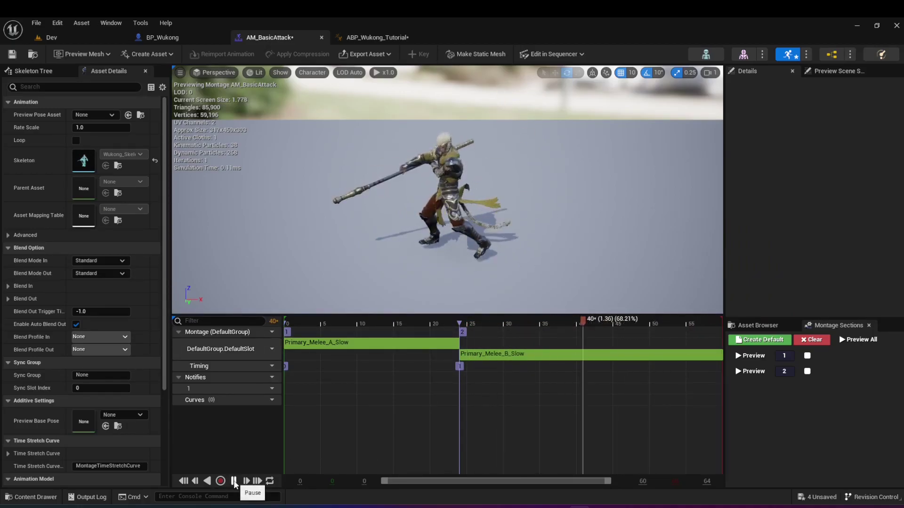
left_click(234, 481)
left_click(12, 55)
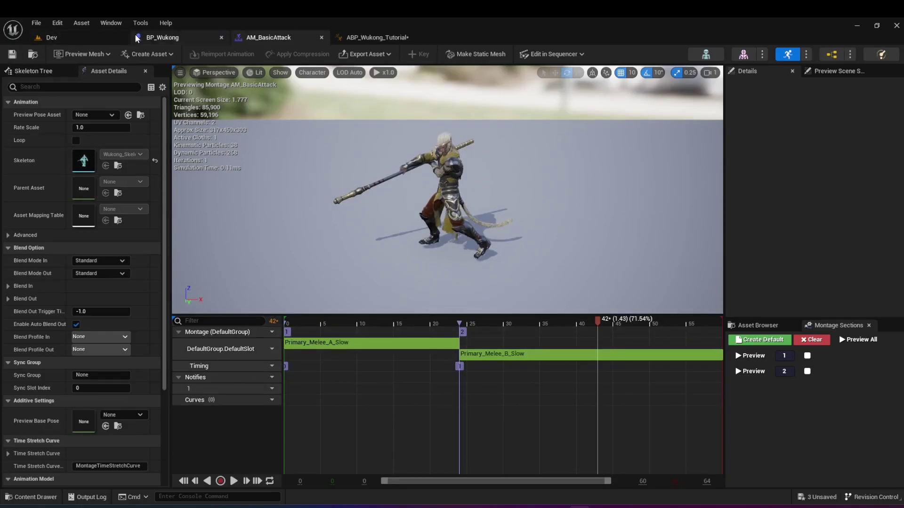
Run the game preview from BP_Wukong to test the slowed-down section 2 attack, and close it
left_click(160, 37)
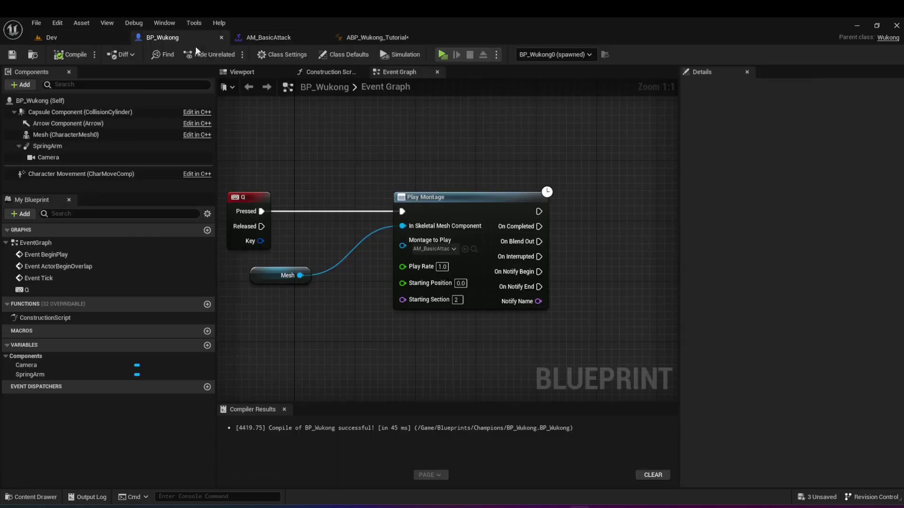
left_click(441, 55)
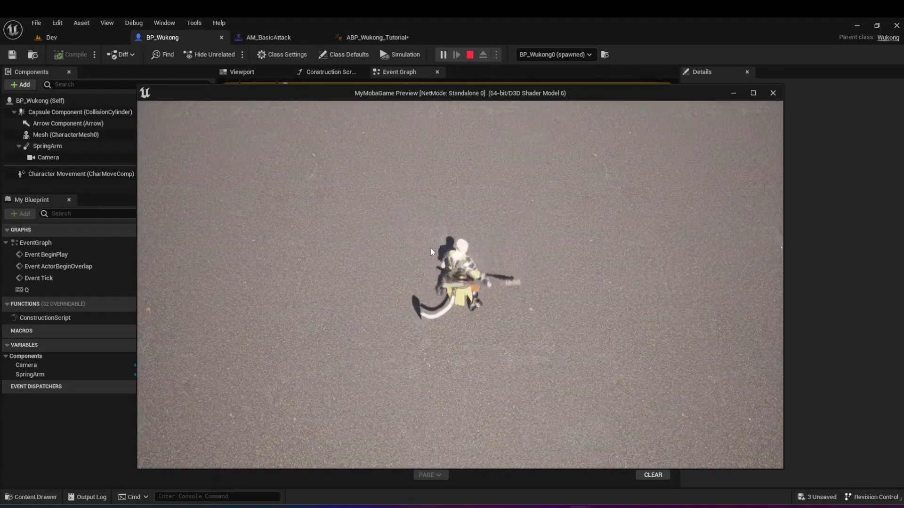
left_click(773, 93)
Set the Play Rate of the Primary_Melee_B_Slow segment in AM_BasicAttack to 0.7 and save the montage
left_click(282, 36)
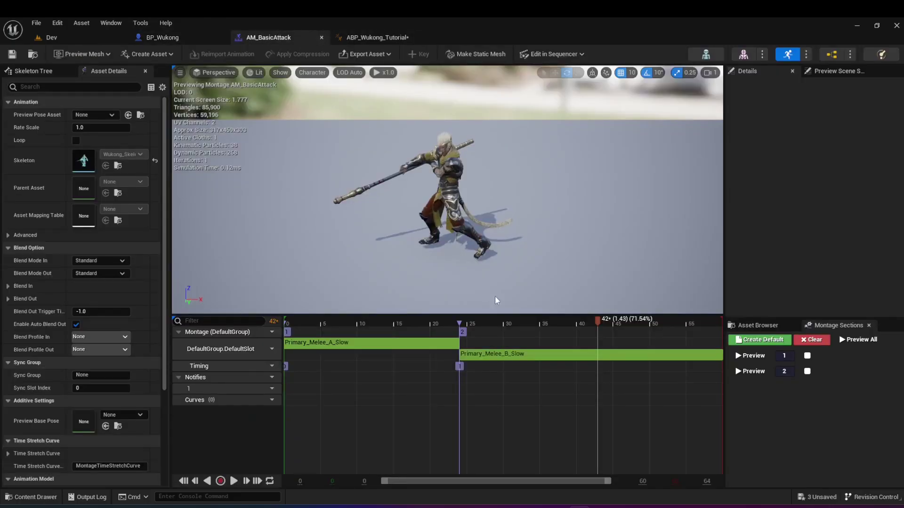
left_click(519, 356)
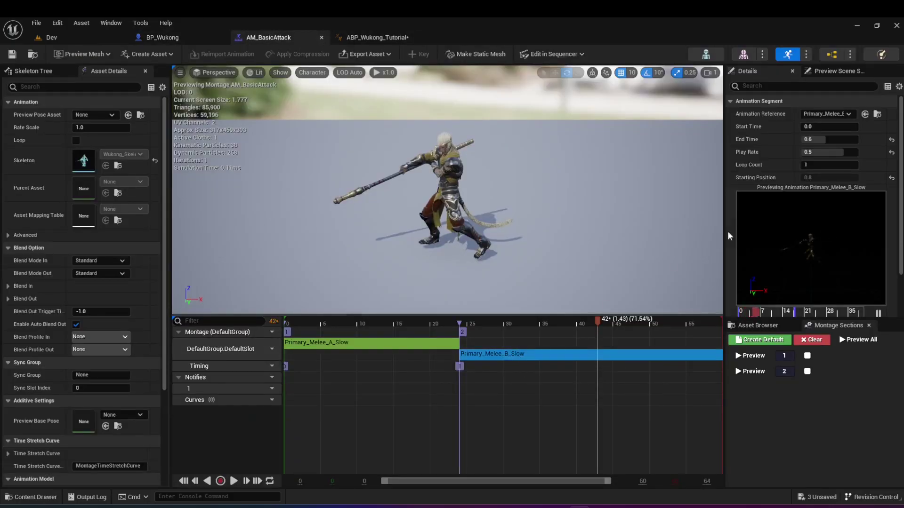
left_click(820, 153)
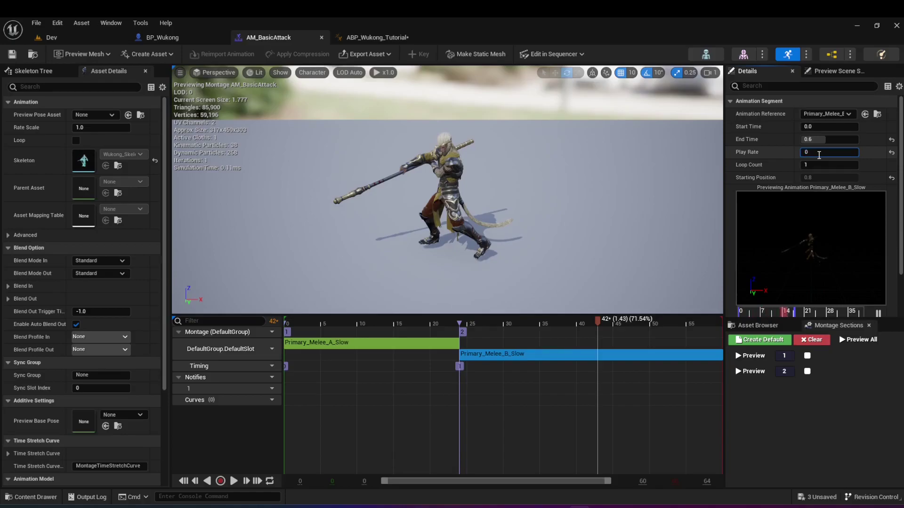
type("0.7")
key("Tab")
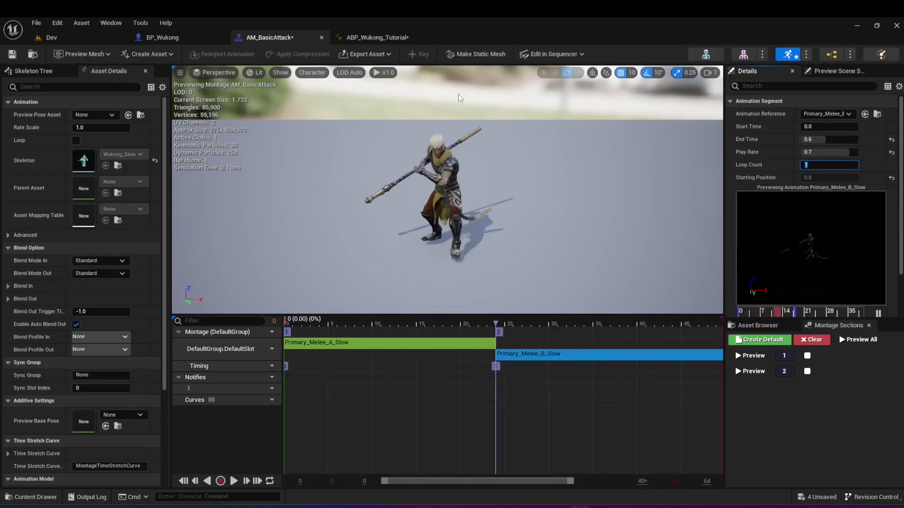
left_click(11, 56)
Test the section 2 attack at its new play rate in the game preview from BP_Wukong, and close the preview
left_click(160, 37)
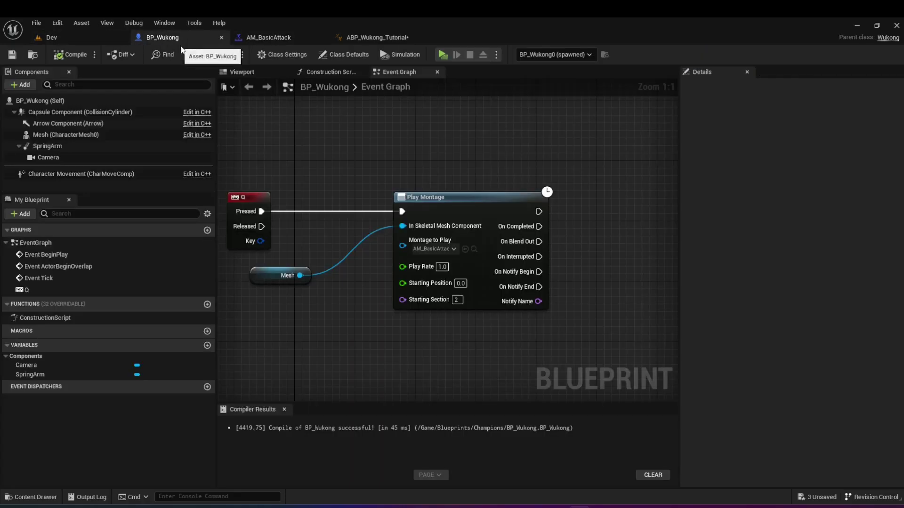
left_click(442, 55)
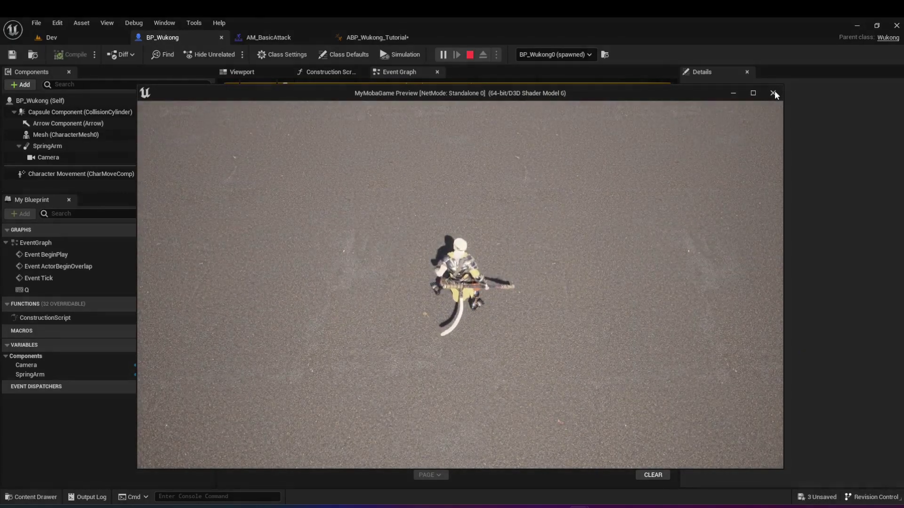
left_click(773, 93)
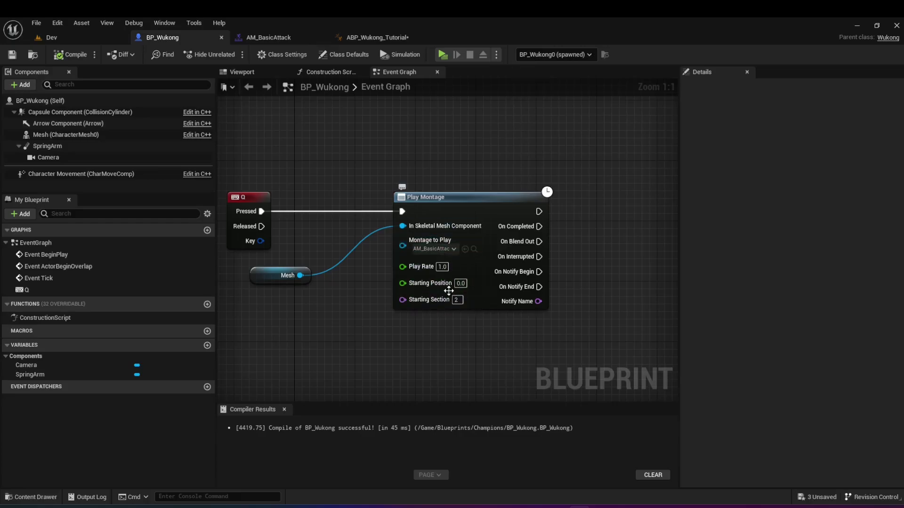
Add the Primary_Melee_E_Slow animation to AM_BasicAttack's DefaultSlot track, directly after Primary_Melee_B_Slow
left_click(275, 38)
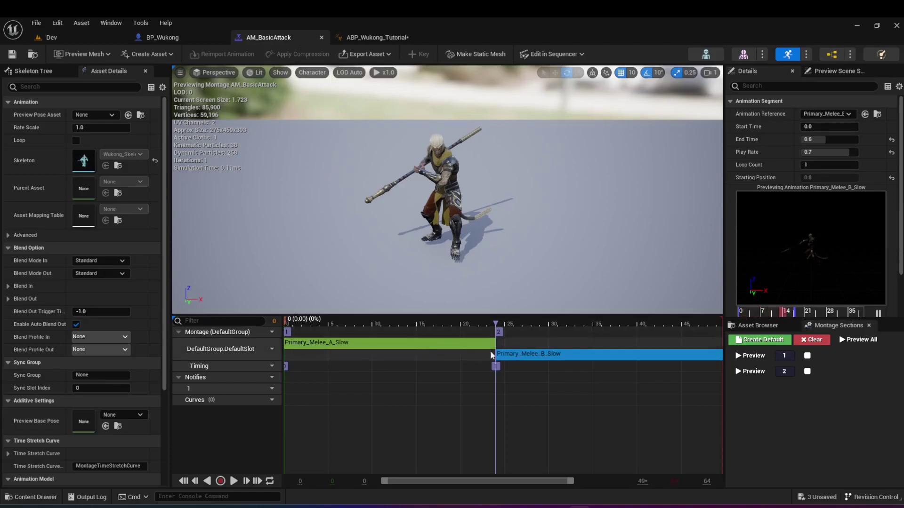
left_click_drag(510, 481, 562, 481)
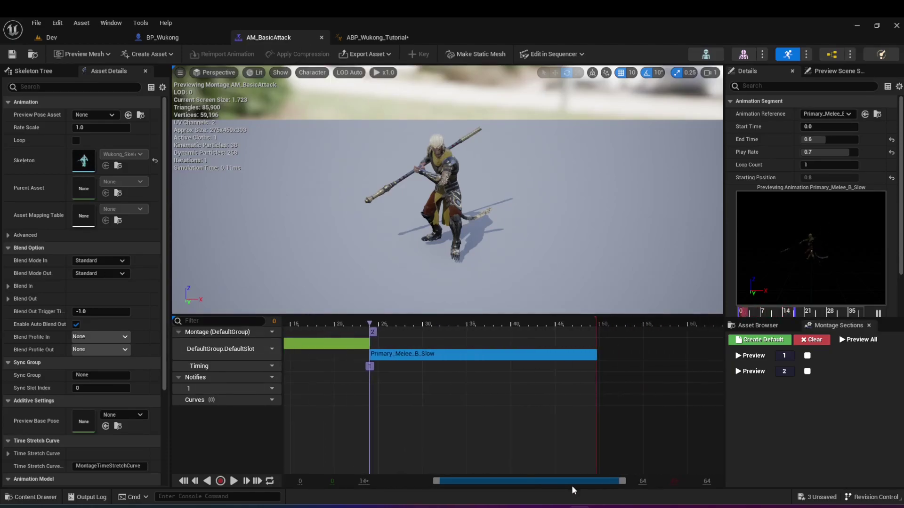
left_click(758, 326)
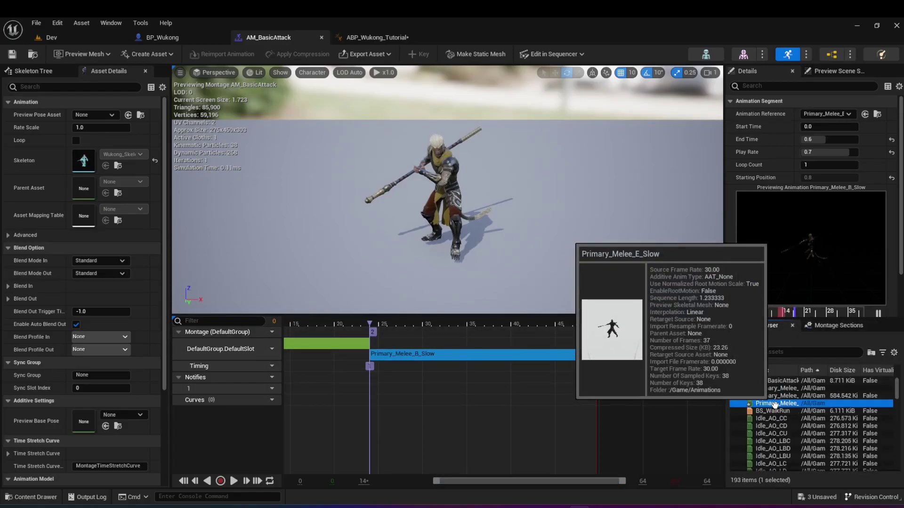
left_click_drag(775, 403, 634, 346)
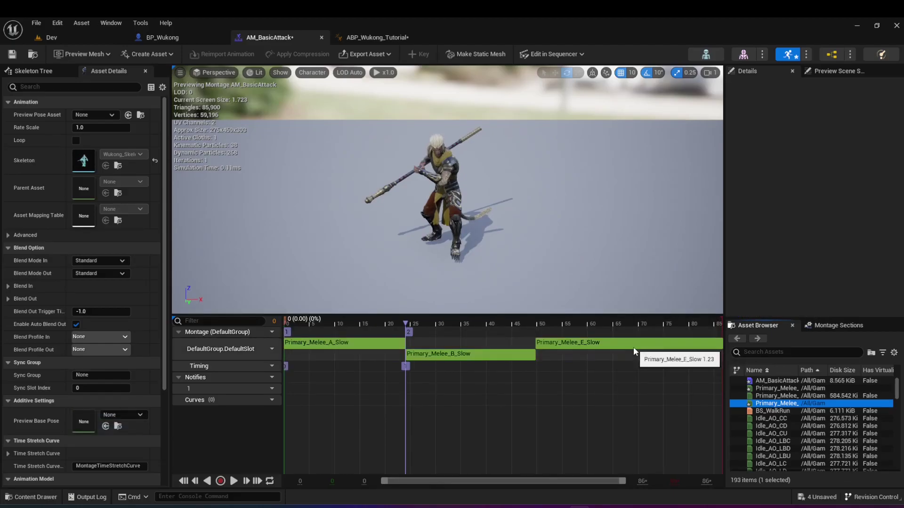
Create a montage section named 3 and align its marker with the start of Primary_Melee_E_Slow
right_click(561, 332)
left_click(563, 349)
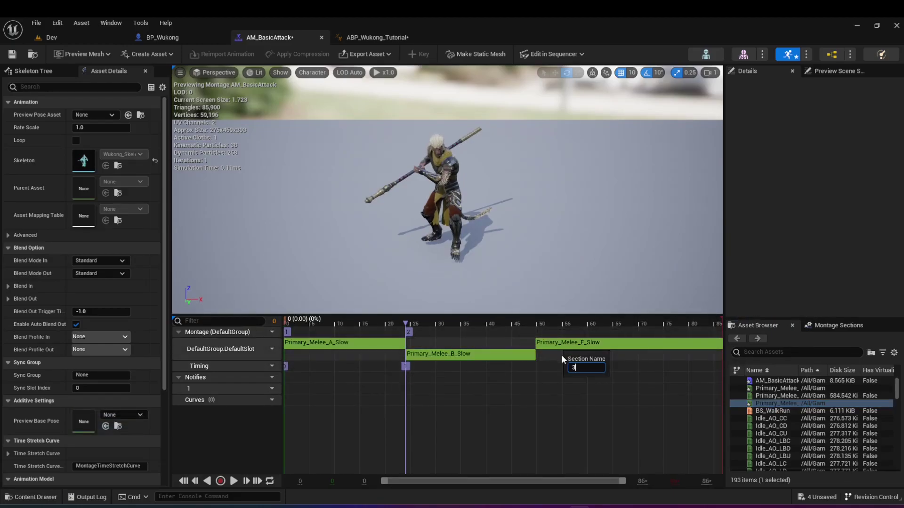
type("3")
key("Return")
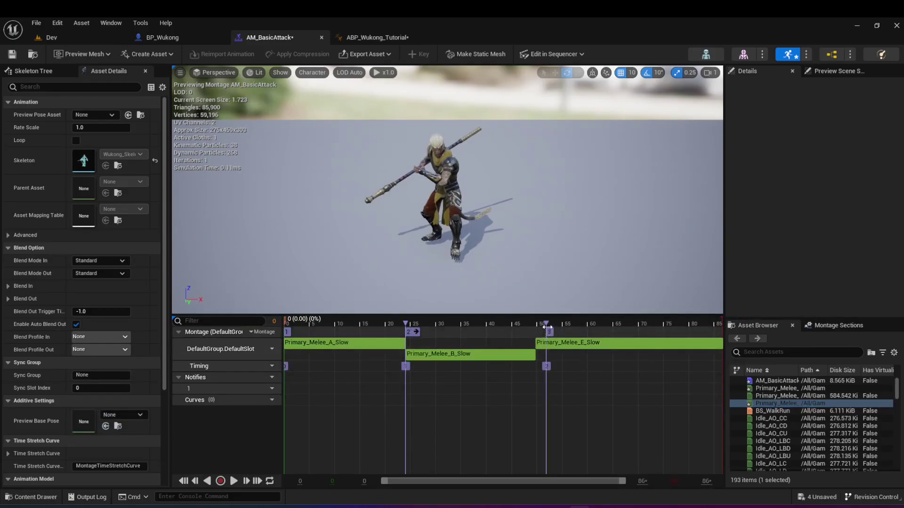
left_click_drag(545, 325, 537, 326)
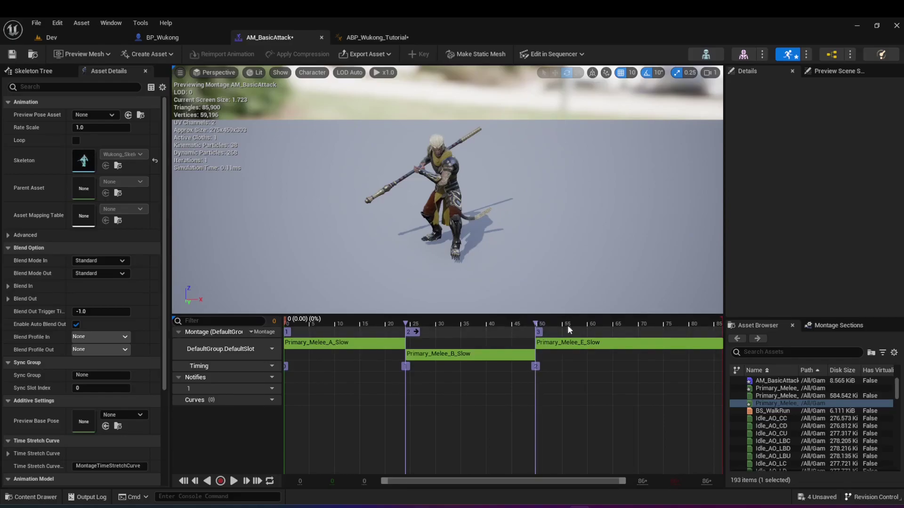
Clear the link between montage sections 2 and 3, inspect the Primary_Melee_E_Slow segment's settings, and save the montage
left_click(848, 325)
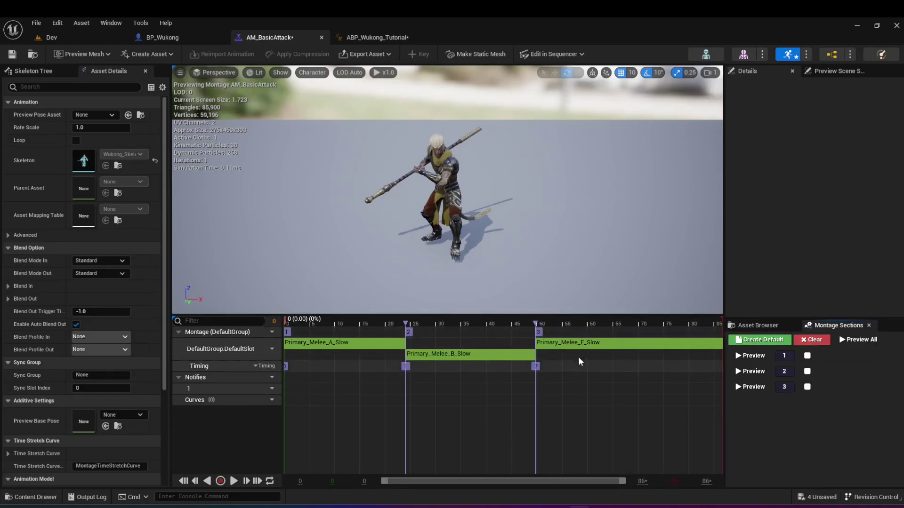
left_click(600, 342)
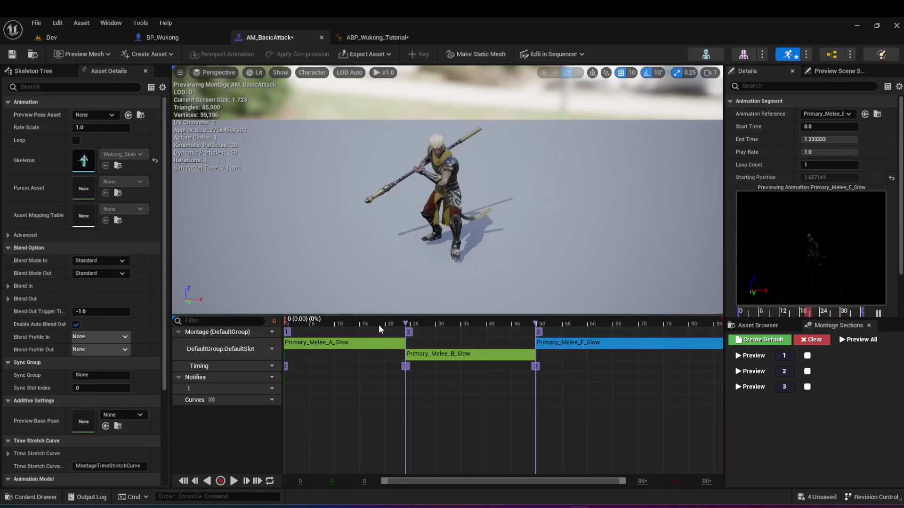
left_click(12, 54)
Add a Random Integer in Range node to BP_Wukong's Event Graph, below the Q event and Mesh nodes
left_click(179, 37)
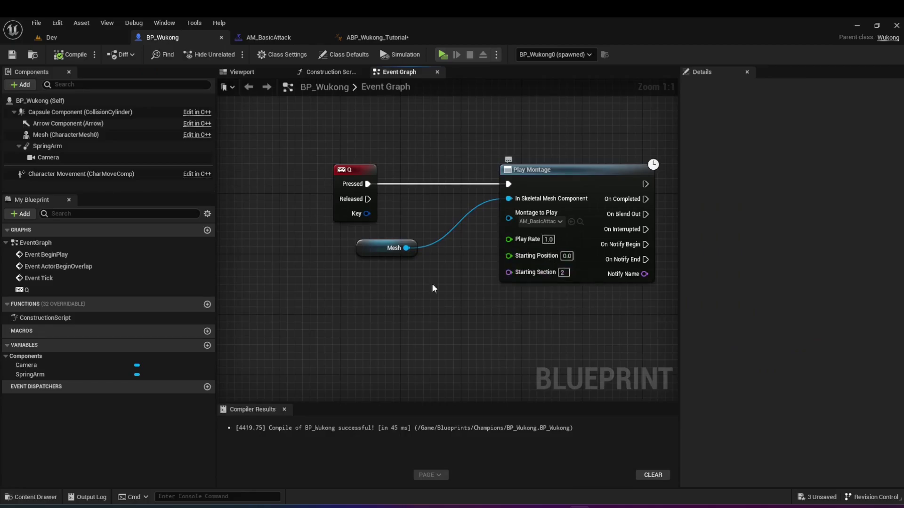
right_click(270, 315)
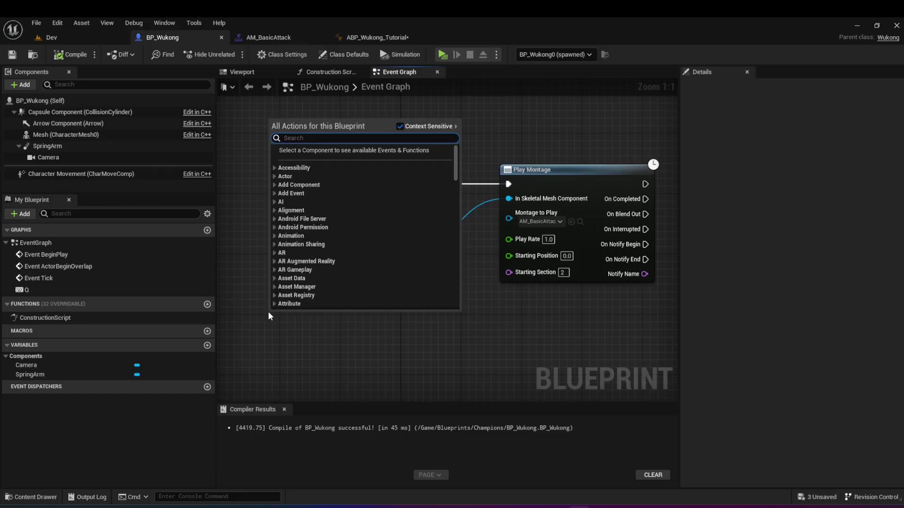
type("random in")
type("teger")
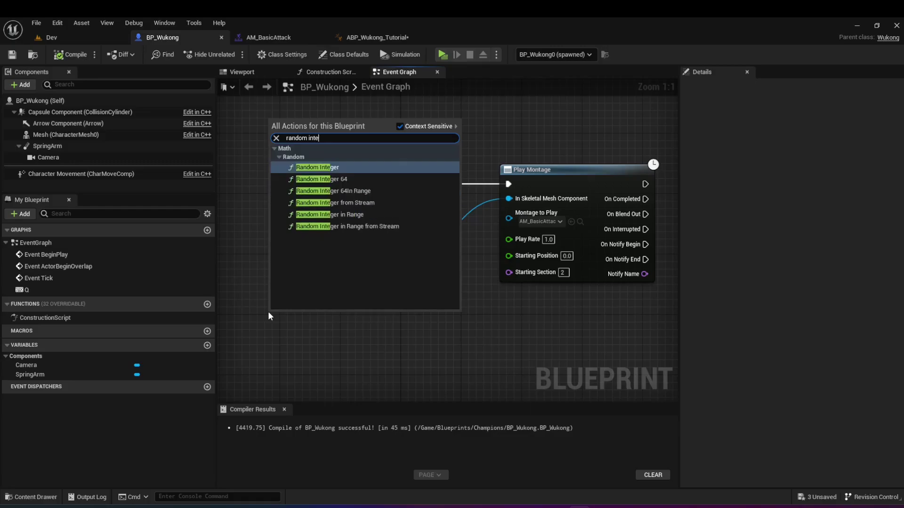
left_click(313, 215)
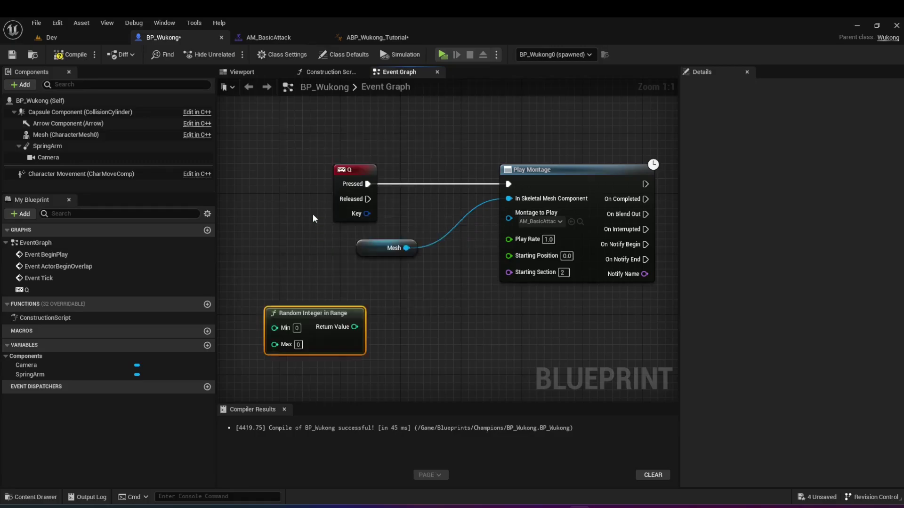
Set the Random Integer in Range node's Min to 1 and Max to 3
left_click(297, 313)
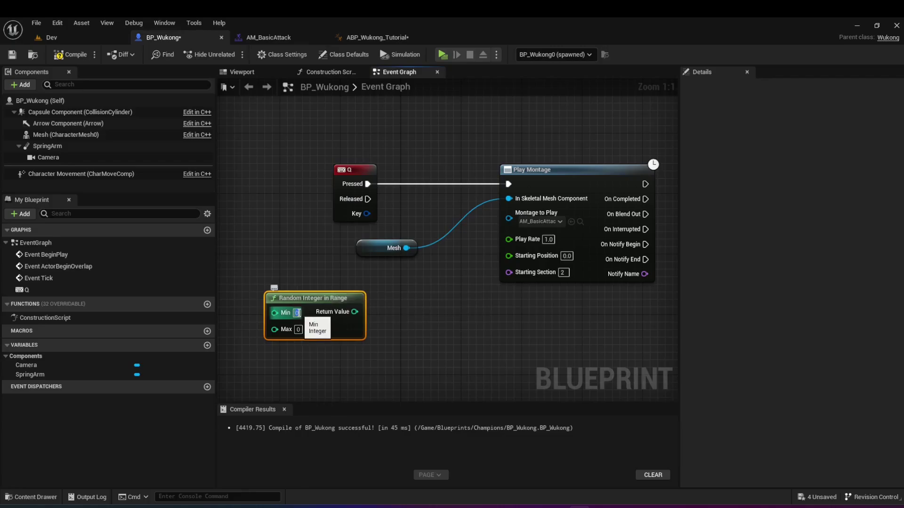
type("1")
left_click(298, 329)
type("3")
Convert the random integer's Return Value with To String (Integer), feed it into Play Montage's Starting Section, and tidy the conversion nodes
left_click_drag(331, 291, 376, 311)
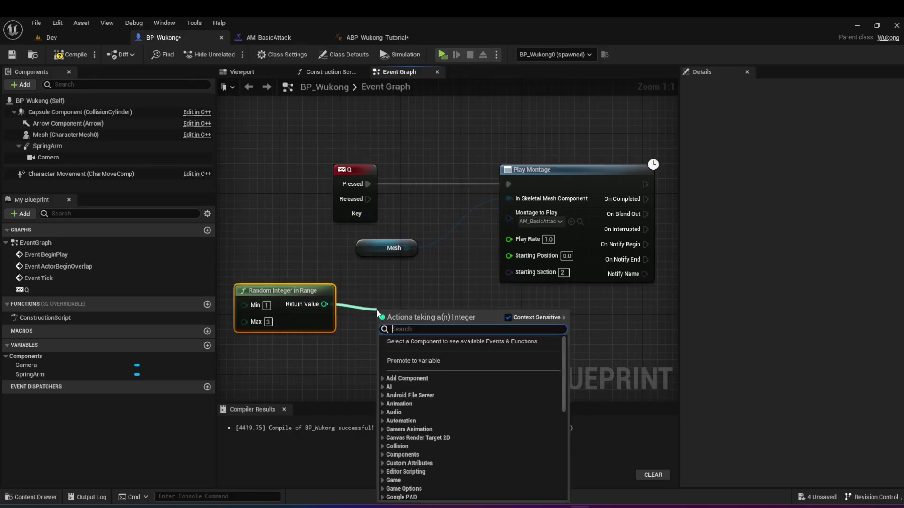
type("to string")
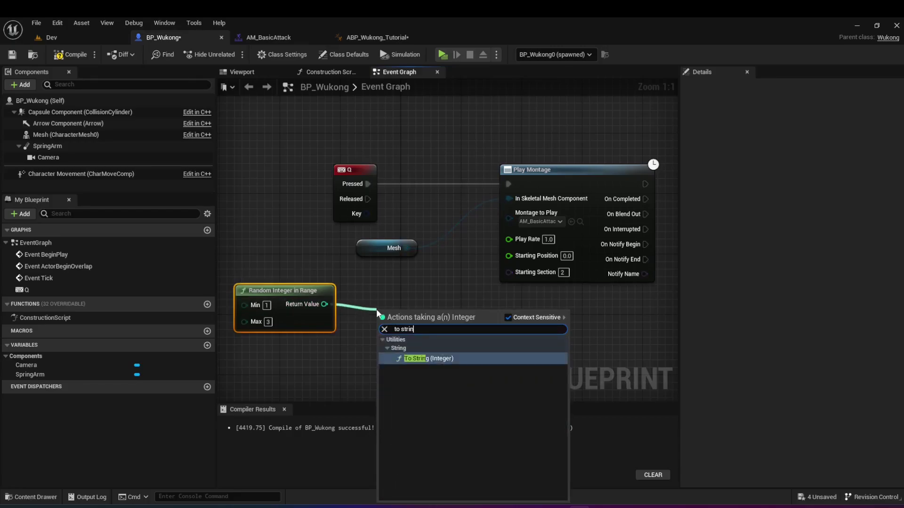
key("Return")
left_click_drag(418, 316, 518, 272)
left_click_drag(462, 241, 475, 310)
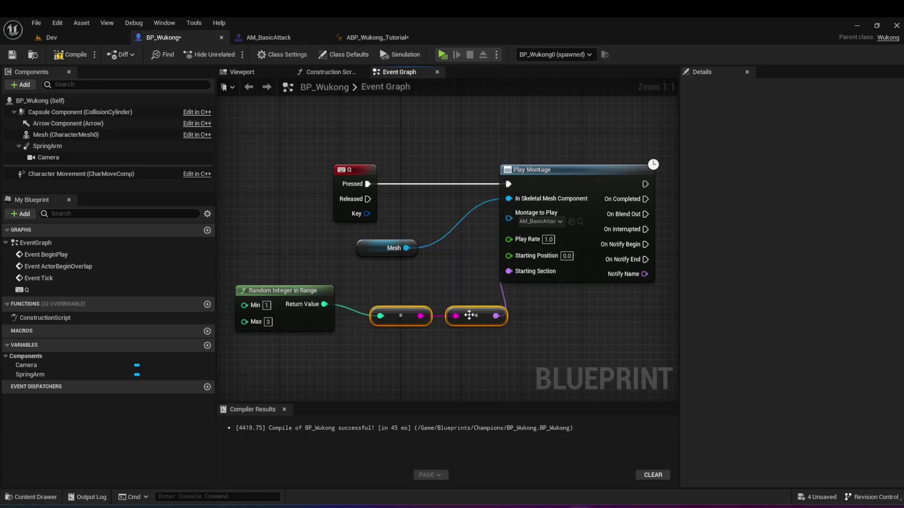
left_click_drag(456, 316, 464, 313)
left_click(426, 280)
left_click_drag(463, 313, 455, 307)
left_click(405, 280)
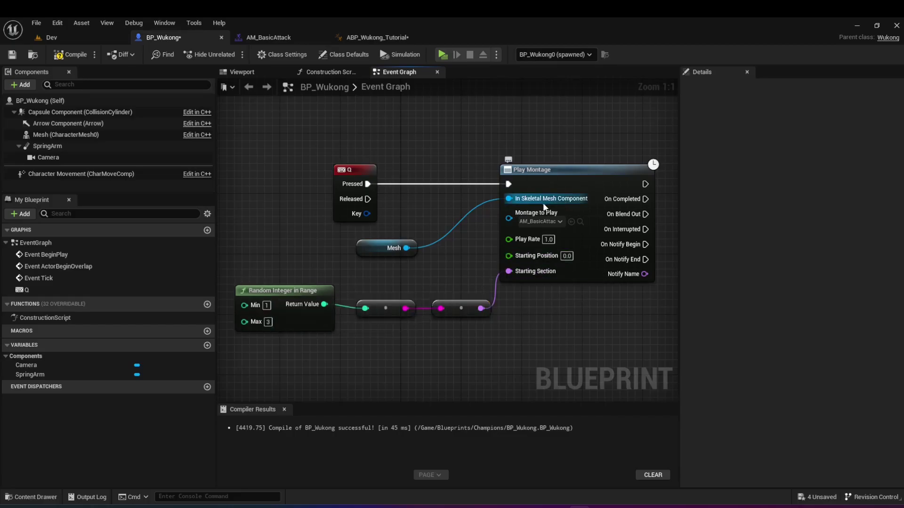
Run the game preview and trigger the Q attack to test the random montage sections
left_click(444, 54)
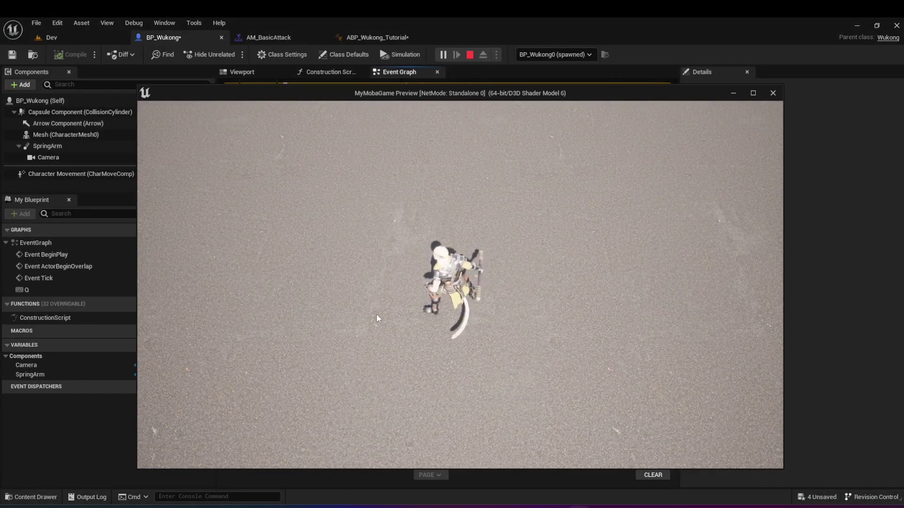
key("q")
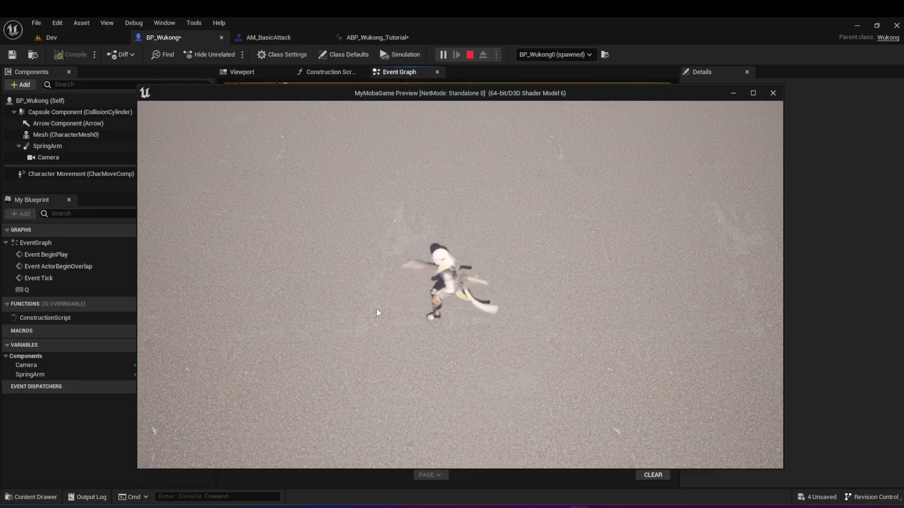
Create an AnimMontage from Primary_Melee_A_Slow in the Animations folder and name it AM_Combo
left_click(269, 38)
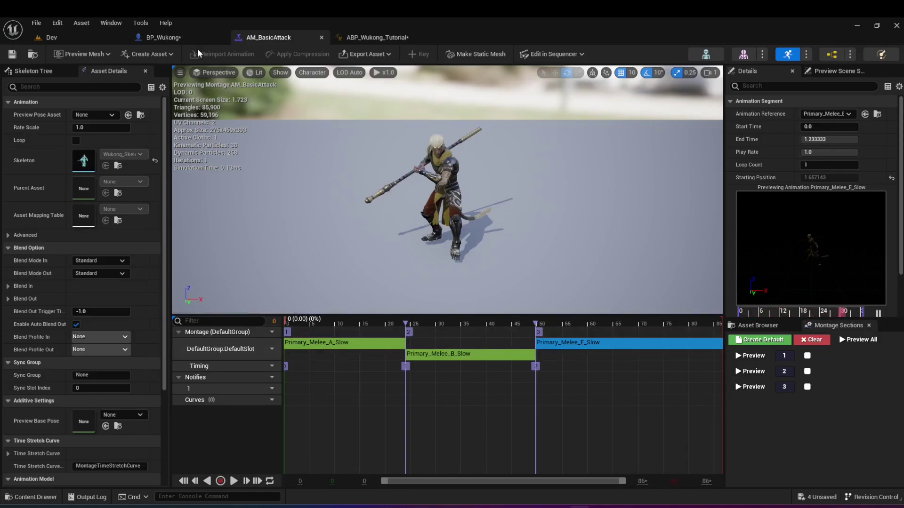
left_click(35, 497)
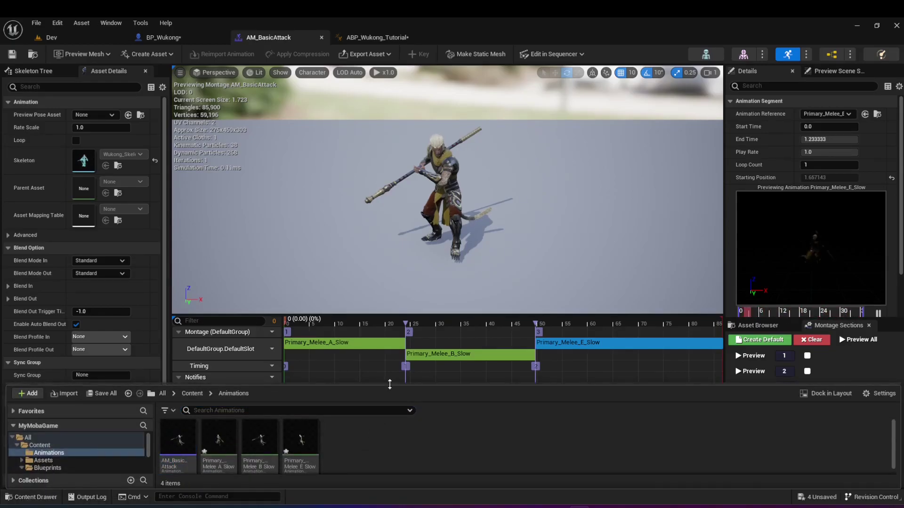
left_click(222, 398)
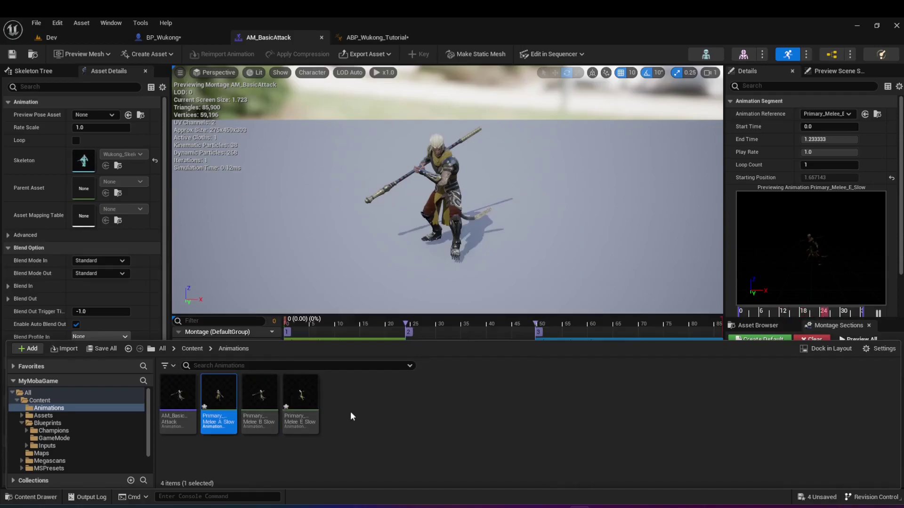
right_click(230, 398)
mouse_move(329, 128)
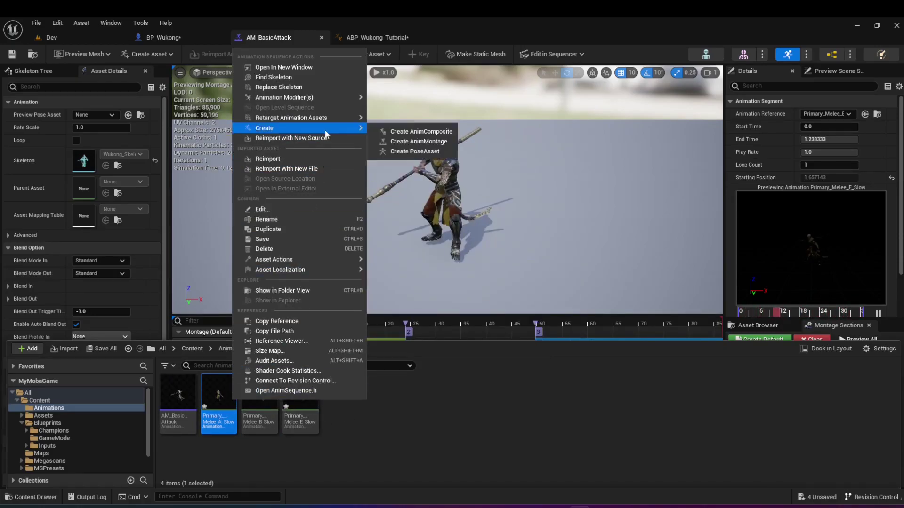
left_click(409, 141)
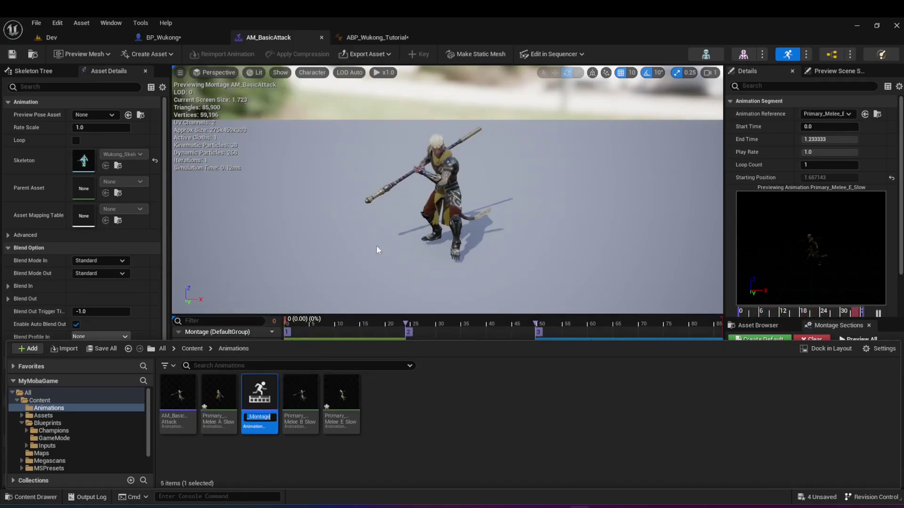
type("AM_Combo")
key("Return")
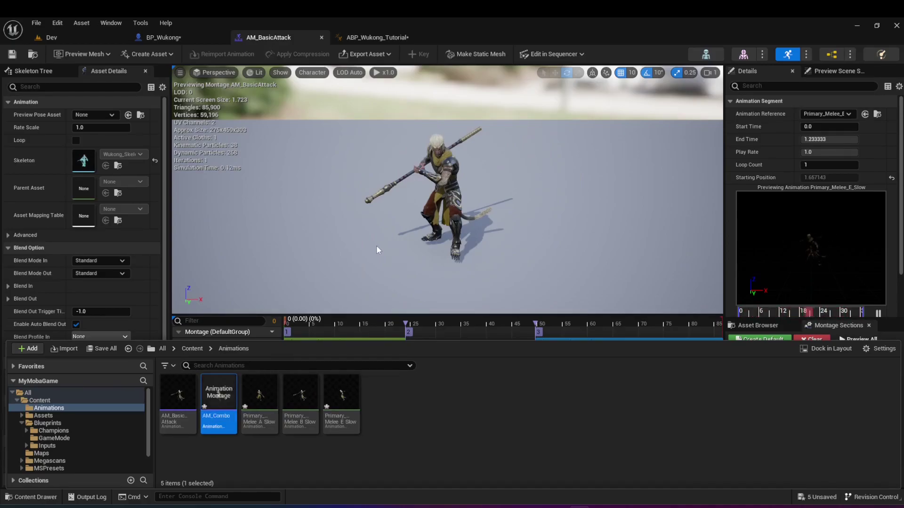
Open AM_Combo, find the cut point of the Primary_Melee_A_Slow segment, and set its End Time to 0.4
double_click(209, 404)
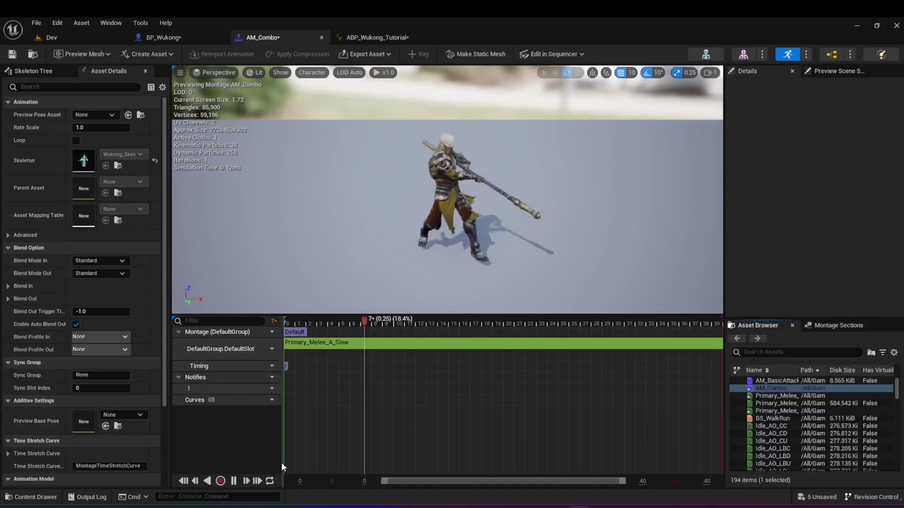
left_click(234, 481)
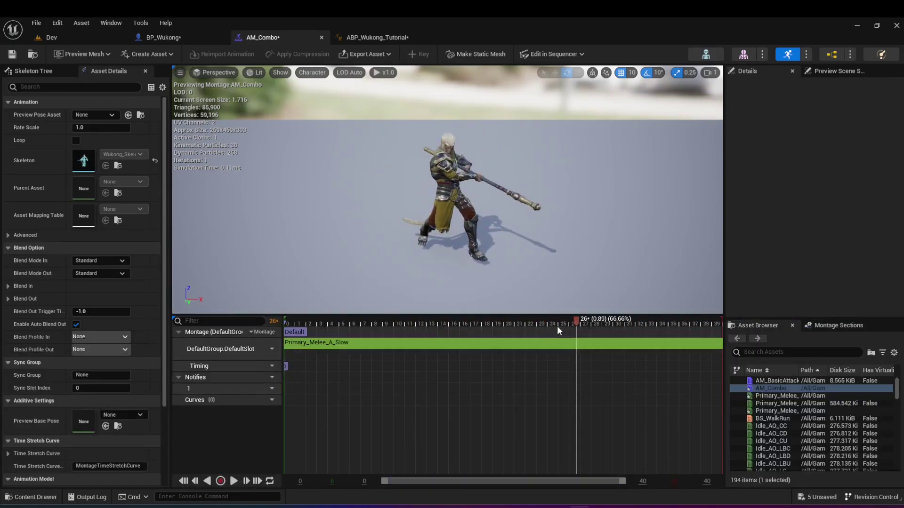
left_click_drag(573, 319, 417, 351)
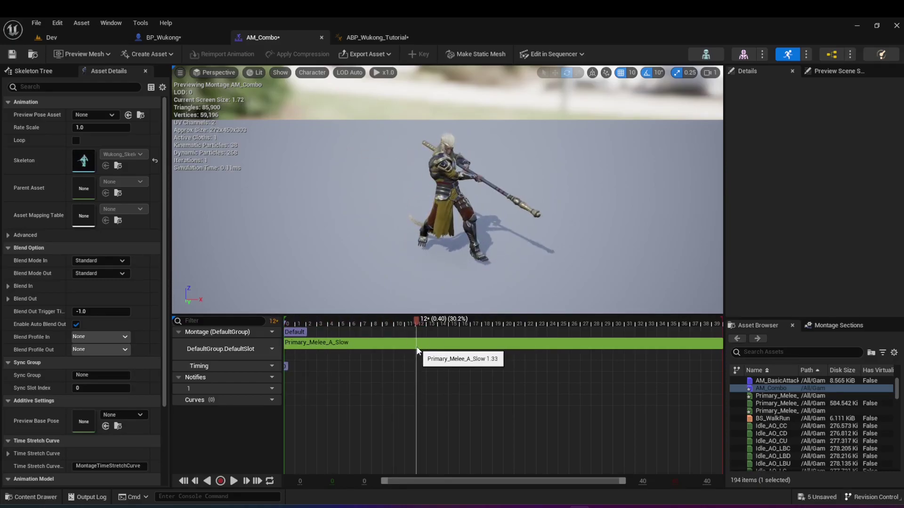
left_click(417, 350)
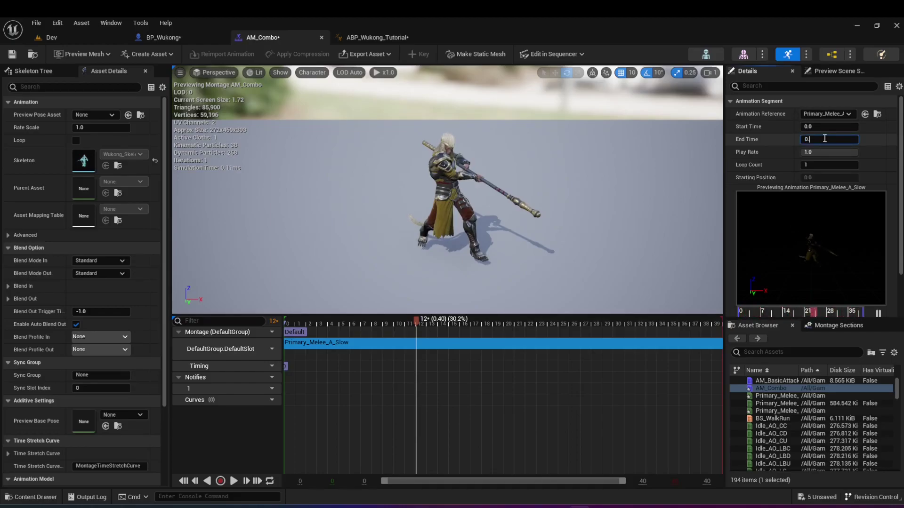
key("Tab")
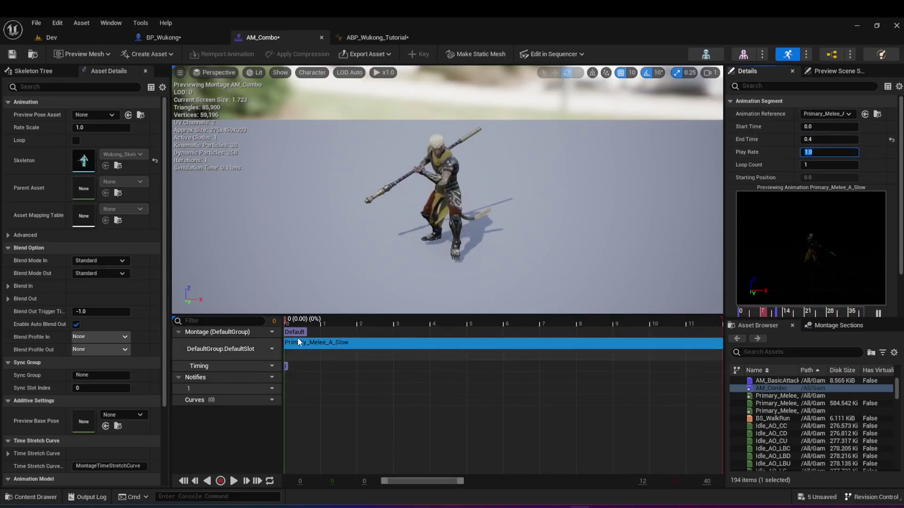
Add Primary_Melee_B_Slow to AM_Combo directly after Primary_Melee_A_Slow and set its End Time to 0.5
left_click_drag(285, 320, 705, 355)
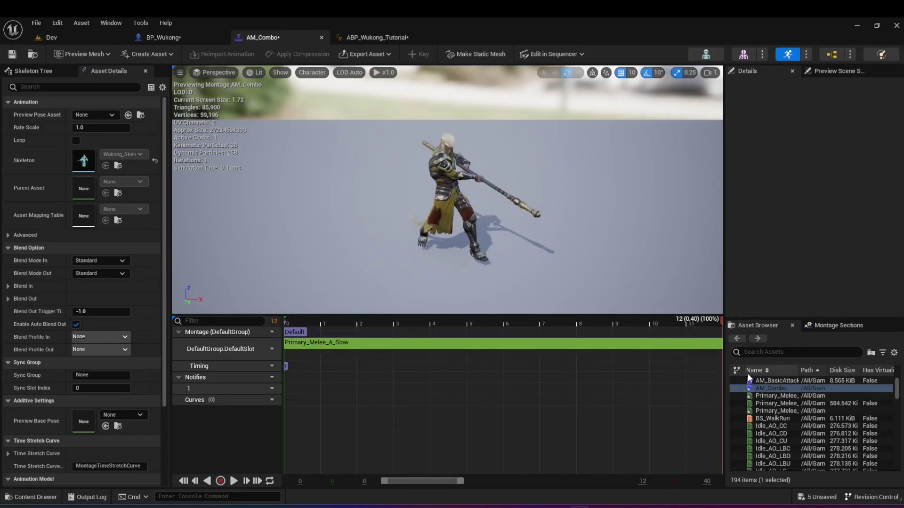
left_click(771, 403)
left_click_drag(771, 403, 702, 347)
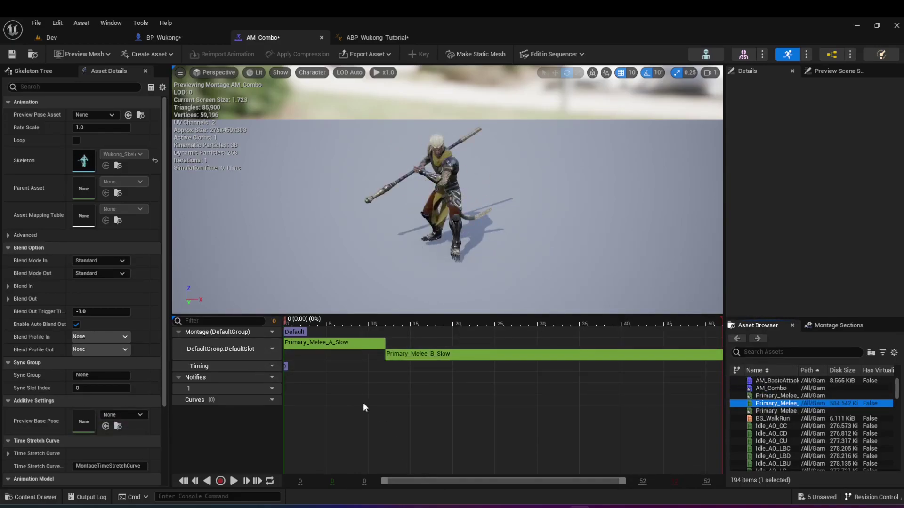
left_click_drag(377, 320, 509, 359)
left_click(549, 356)
left_click(829, 139)
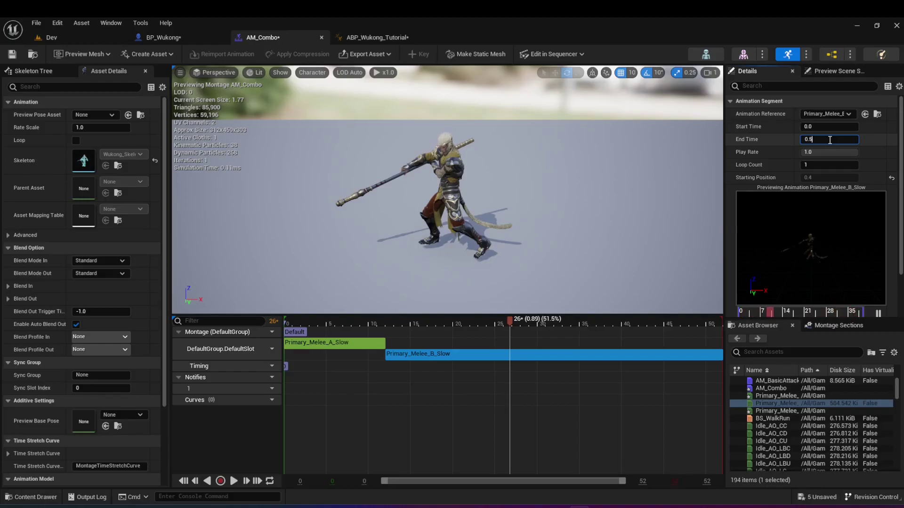
type("0.5")
key("Return")
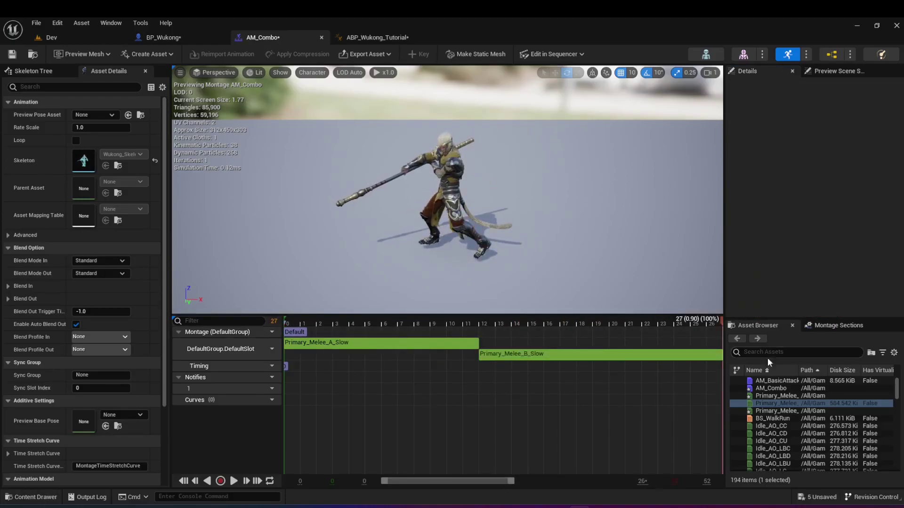
Add Primary_Melee_E_Slow after Primary_Melee_B_Slow with an End Time of 0.8, and preview the combined AM_Combo montage
left_click(769, 410)
left_click_drag(769, 410, 702, 351)
left_click_drag(482, 326, 626, 338)
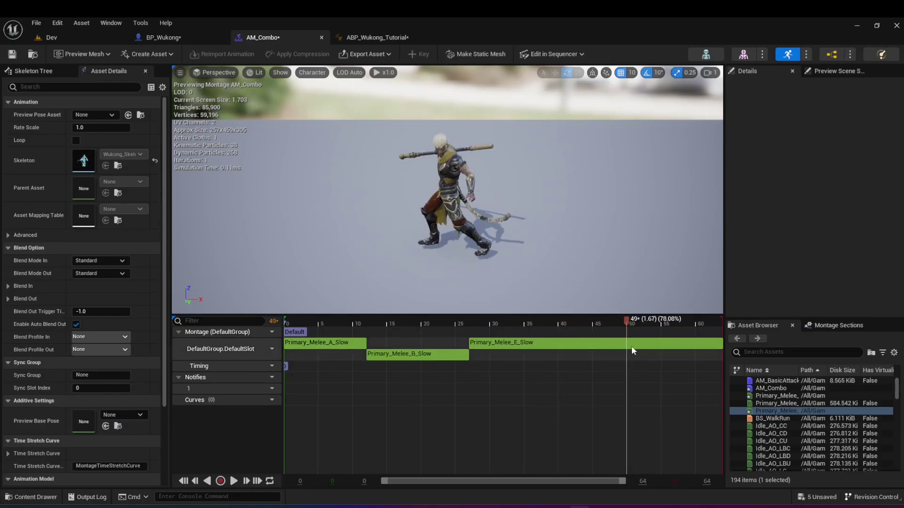
left_click(632, 348)
left_click(824, 139)
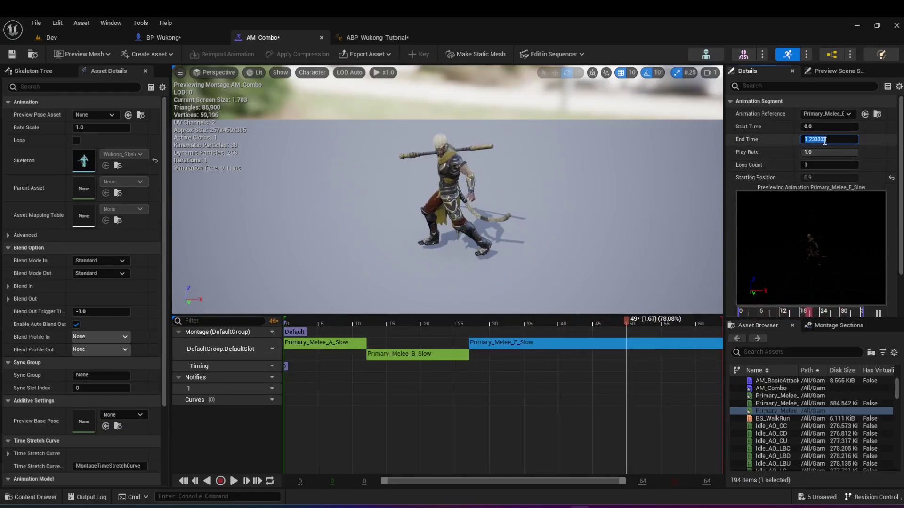
type("0.8")
key("Tab")
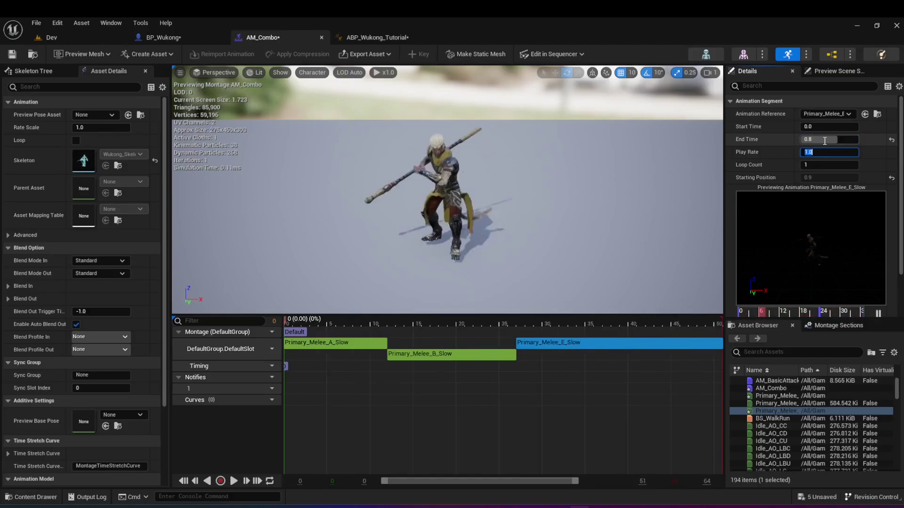
key("Return")
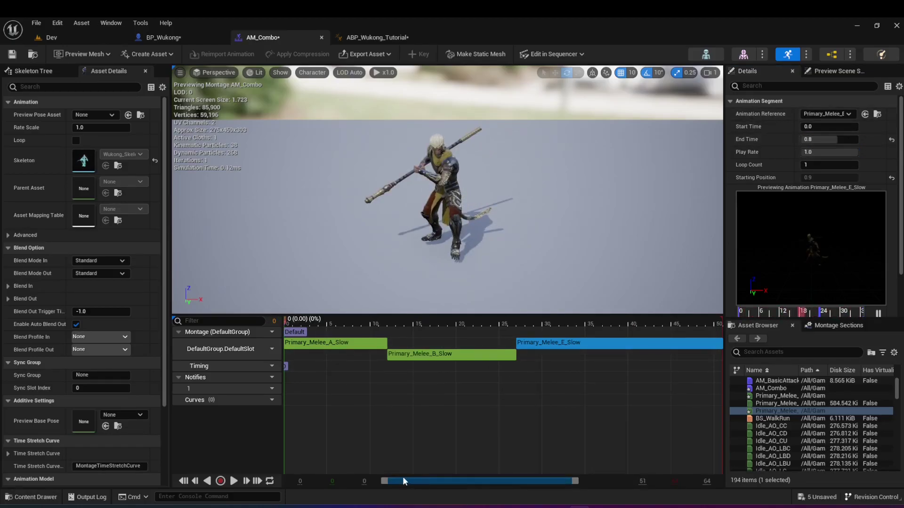
left_click(234, 481)
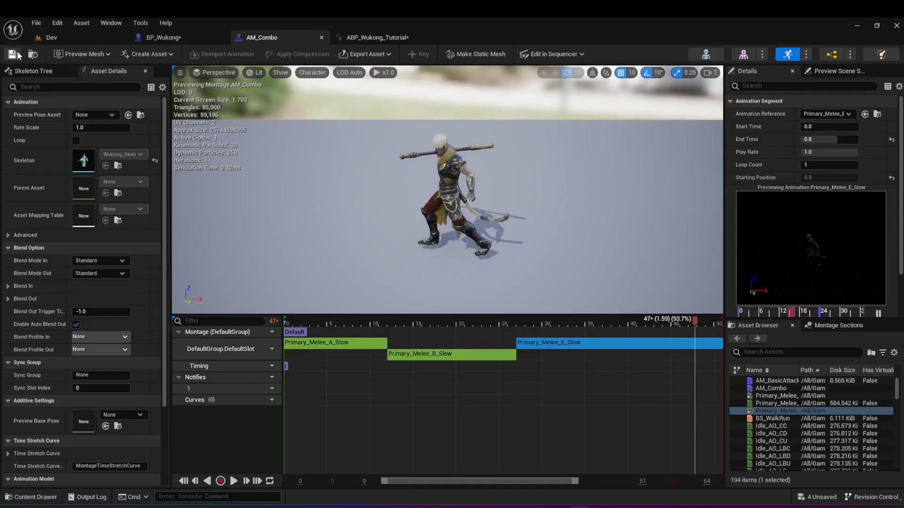
Add a W keyboard event to BP_Wukong's Event Graph, above the Q event
left_click(163, 38)
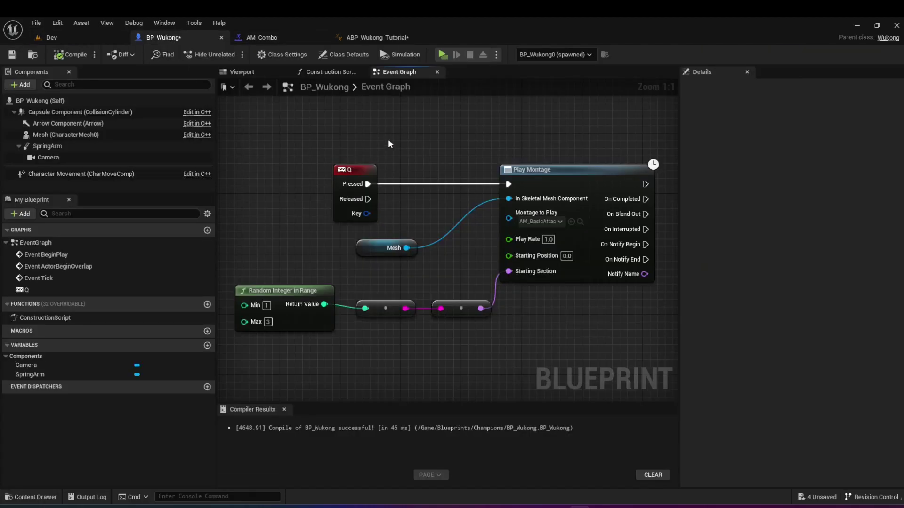
right_click_drag(386, 145, 363, 288)
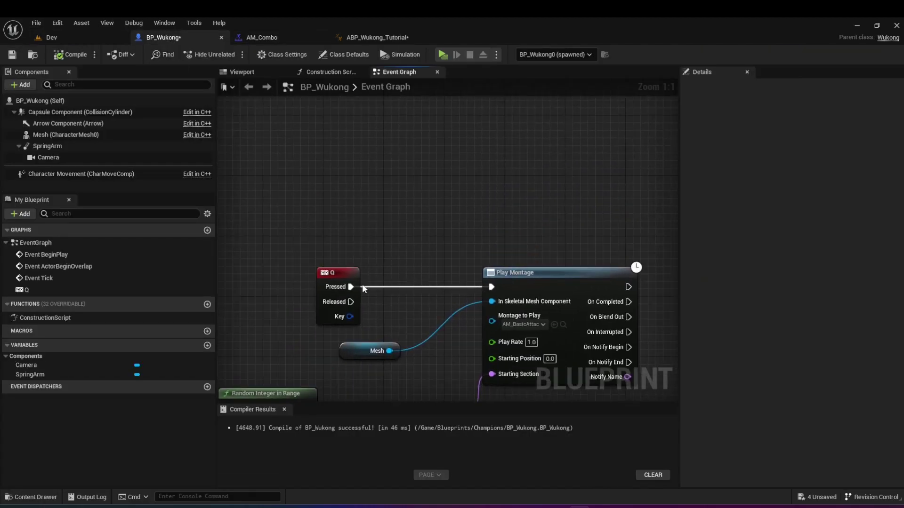
right_click(341, 166)
type("keyboard w")
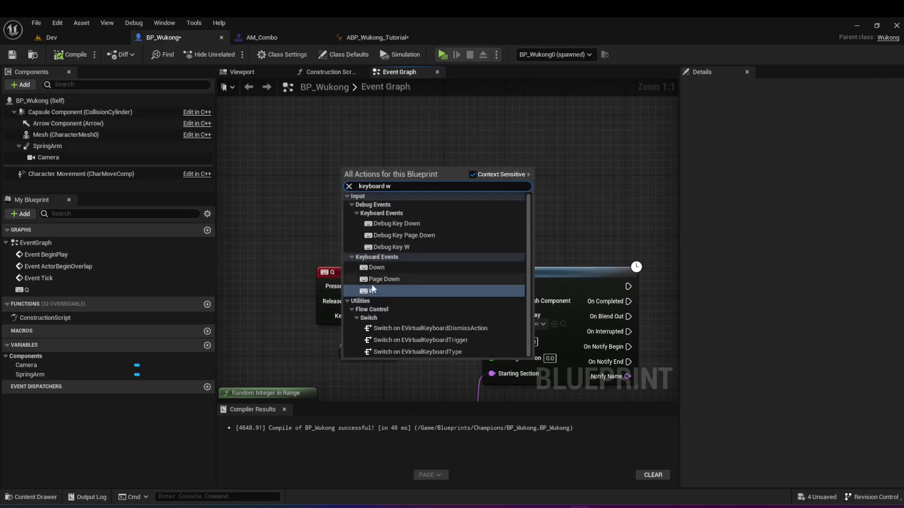
left_click(372, 290)
right_click_drag(363, 146, 359, 188)
Duplicate the Play Montage node, connect W's Pressed output to the copy, and align the two nodes above the Q setup
left_click(497, 313)
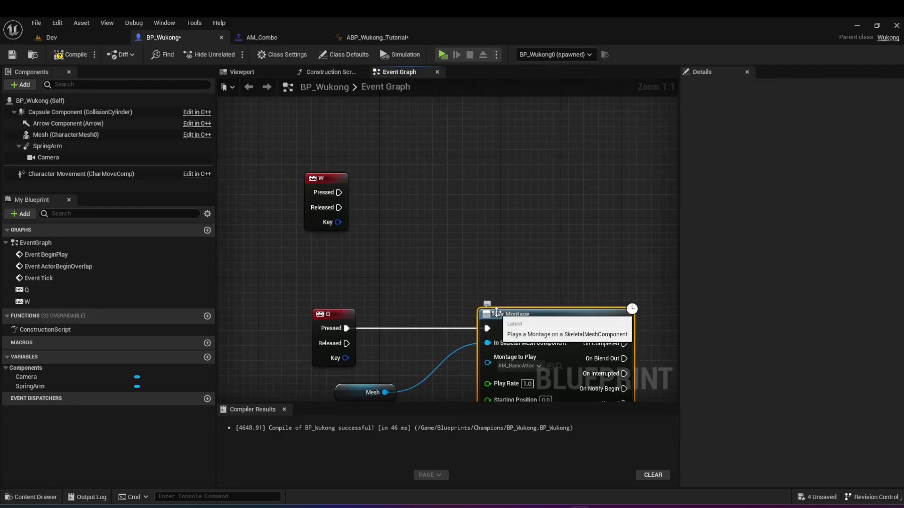
key("ctrl+c")
key("ctrl+v")
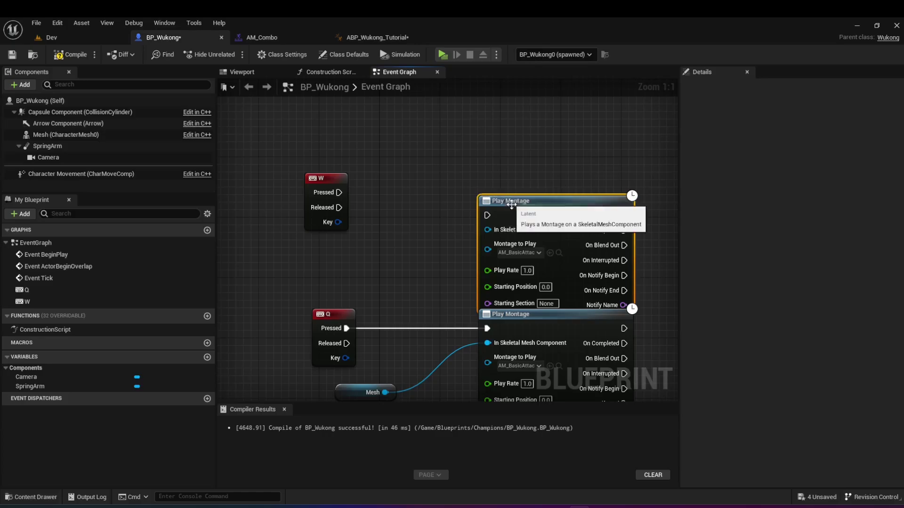
left_click_drag(508, 197, 486, 144)
left_click_drag(340, 196, 463, 165)
left_click_drag(324, 178, 325, 141)
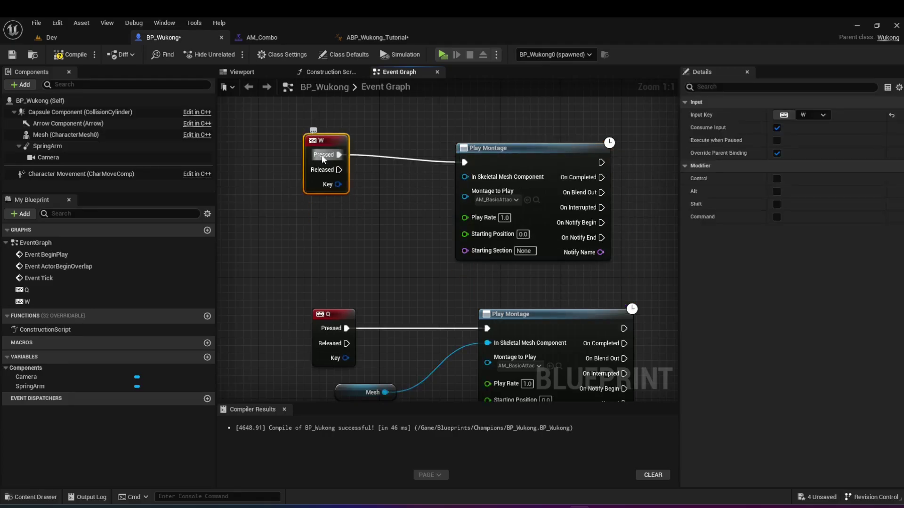
left_click_drag(510, 148, 502, 140)
left_click(379, 203)
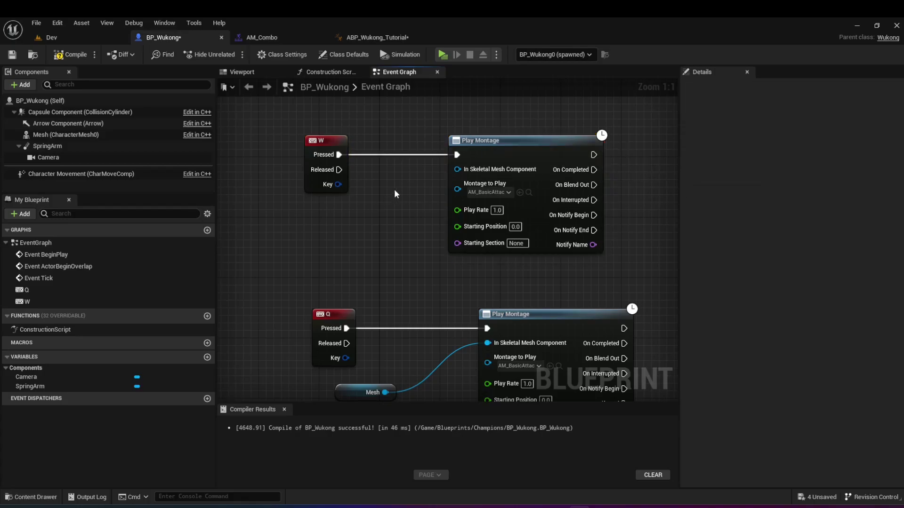
Feed a Mesh reference into the W event's Play Montage node, set its Montage to Play to AM_Combo, and shift the node for spacing
left_click_drag(66, 135, 468, 172)
left_click(464, 191)
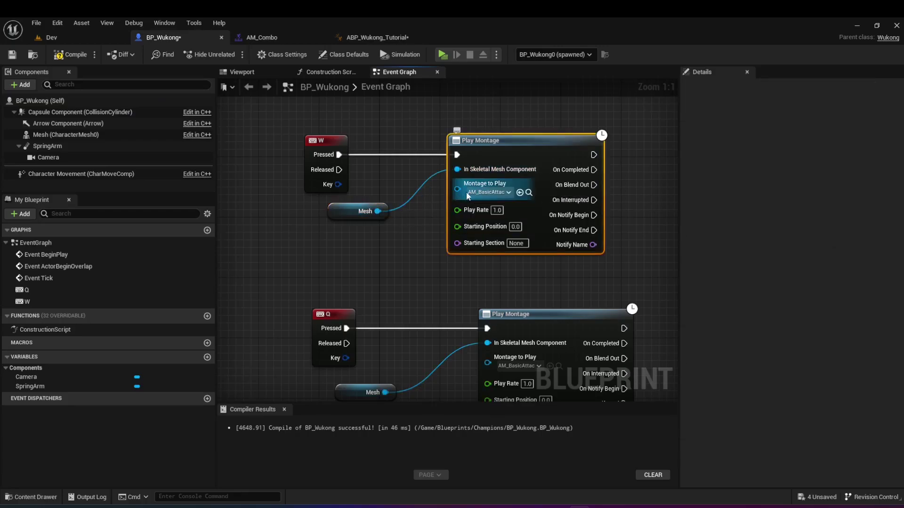
left_click(489, 193)
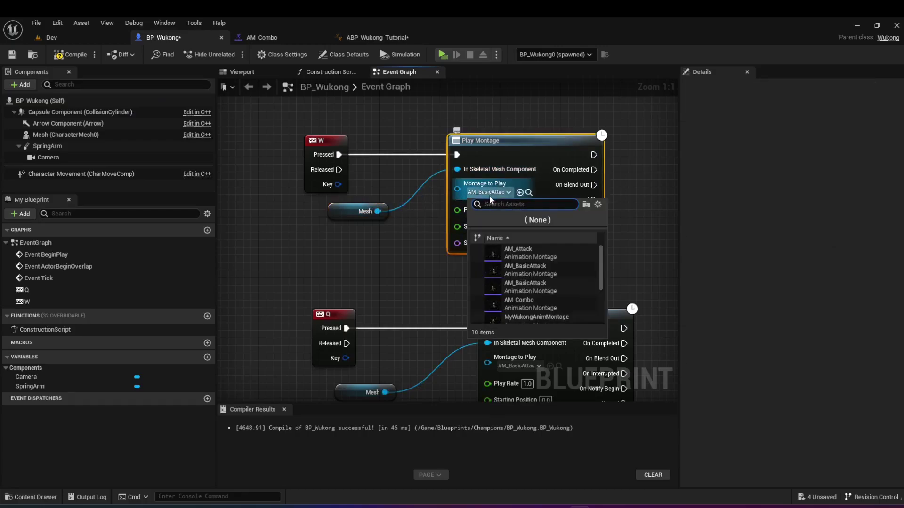
left_click(551, 305)
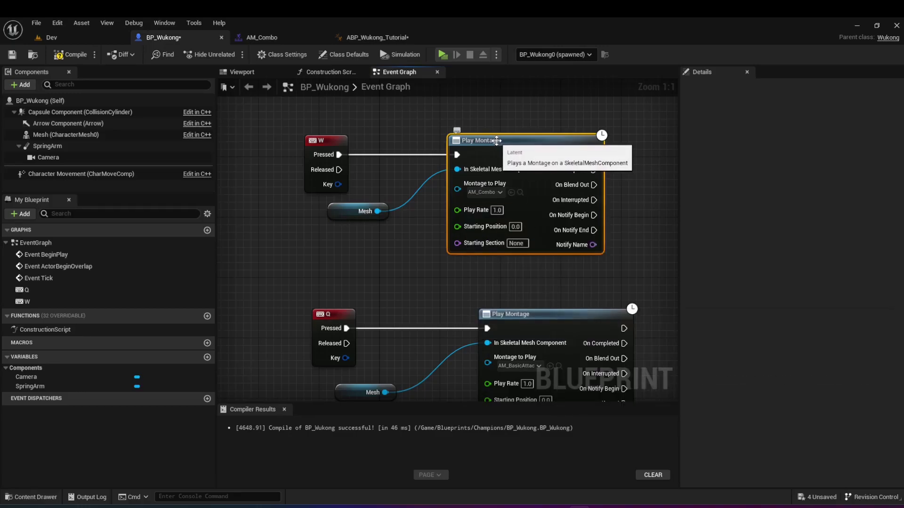
left_click_drag(493, 141, 508, 141)
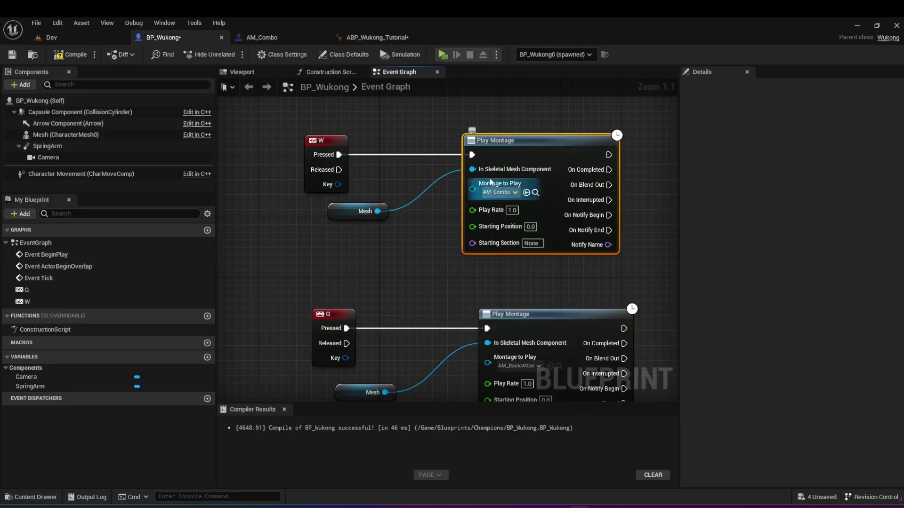
Check the AM_Combo montage, compile BP_Wukong, and start a game preview to test the Q basic attack
left_click(262, 37)
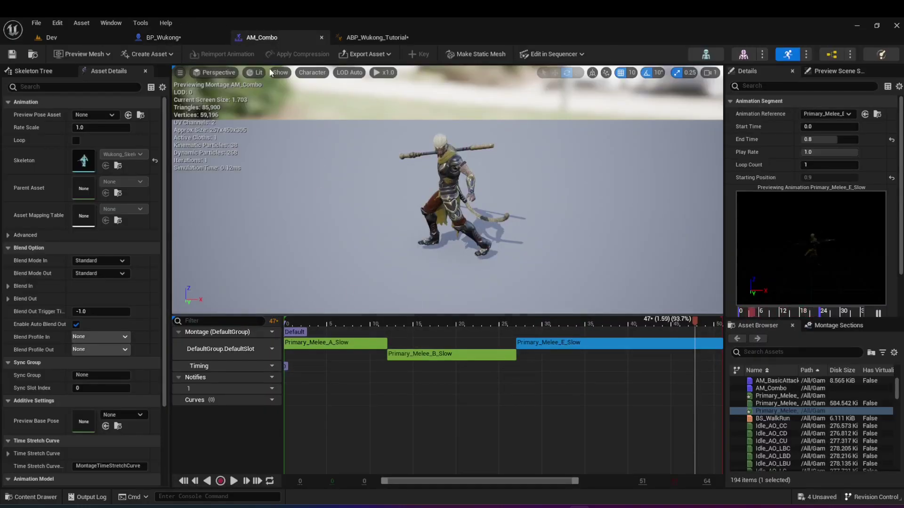
left_click(172, 37)
left_click(70, 55)
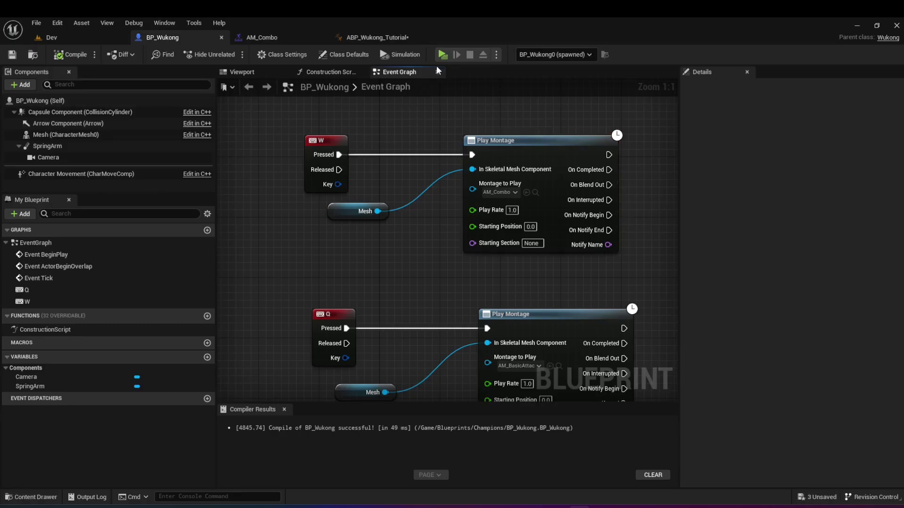
left_click(442, 55)
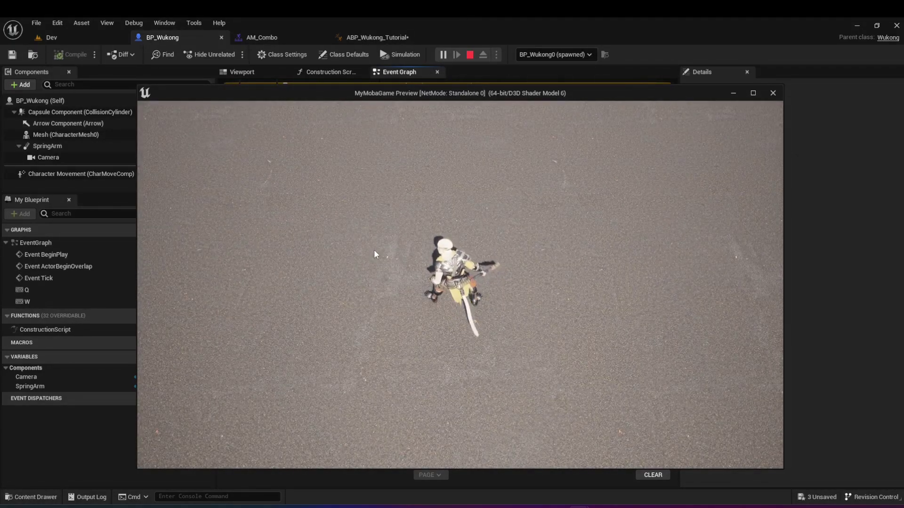
key("q")
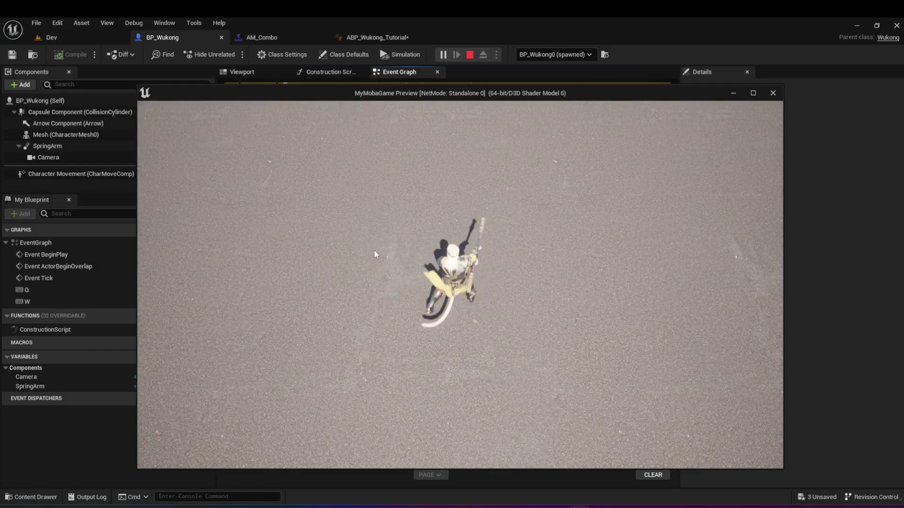